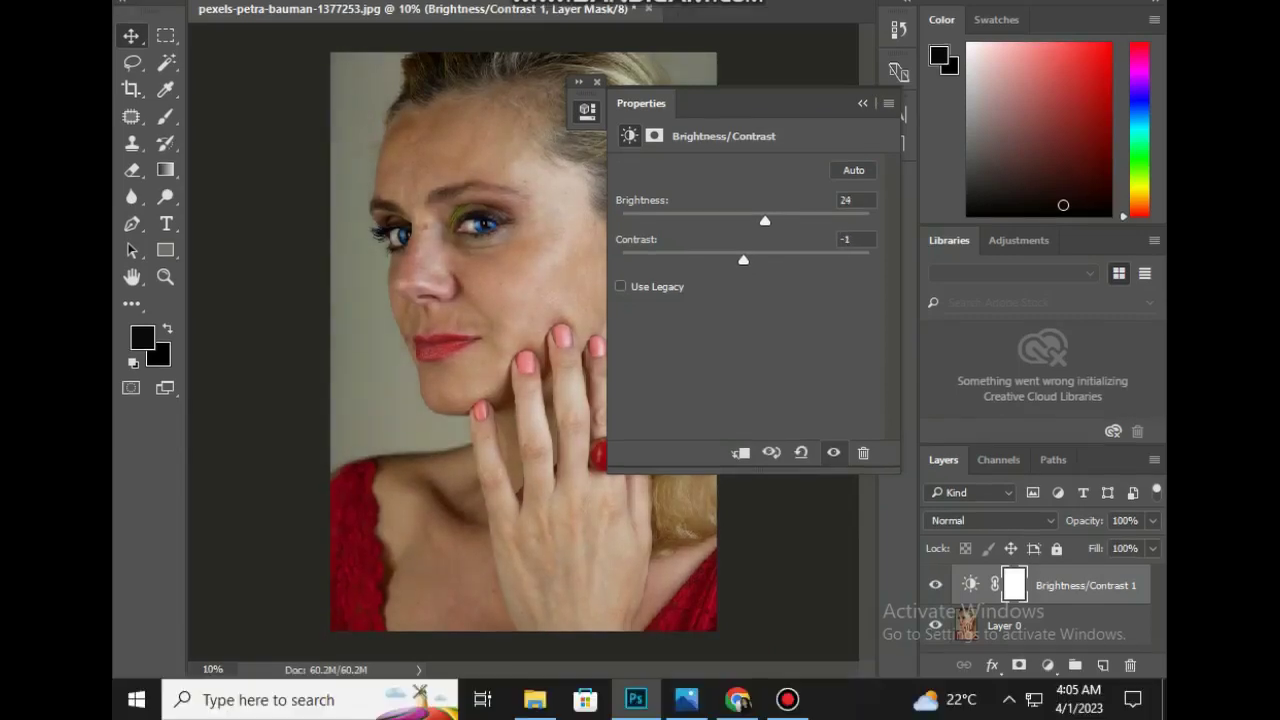
Add a Levels adjustment layer with white input 239 and midtones 1.10
left_click(1047, 665)
left_click(1014, 311)
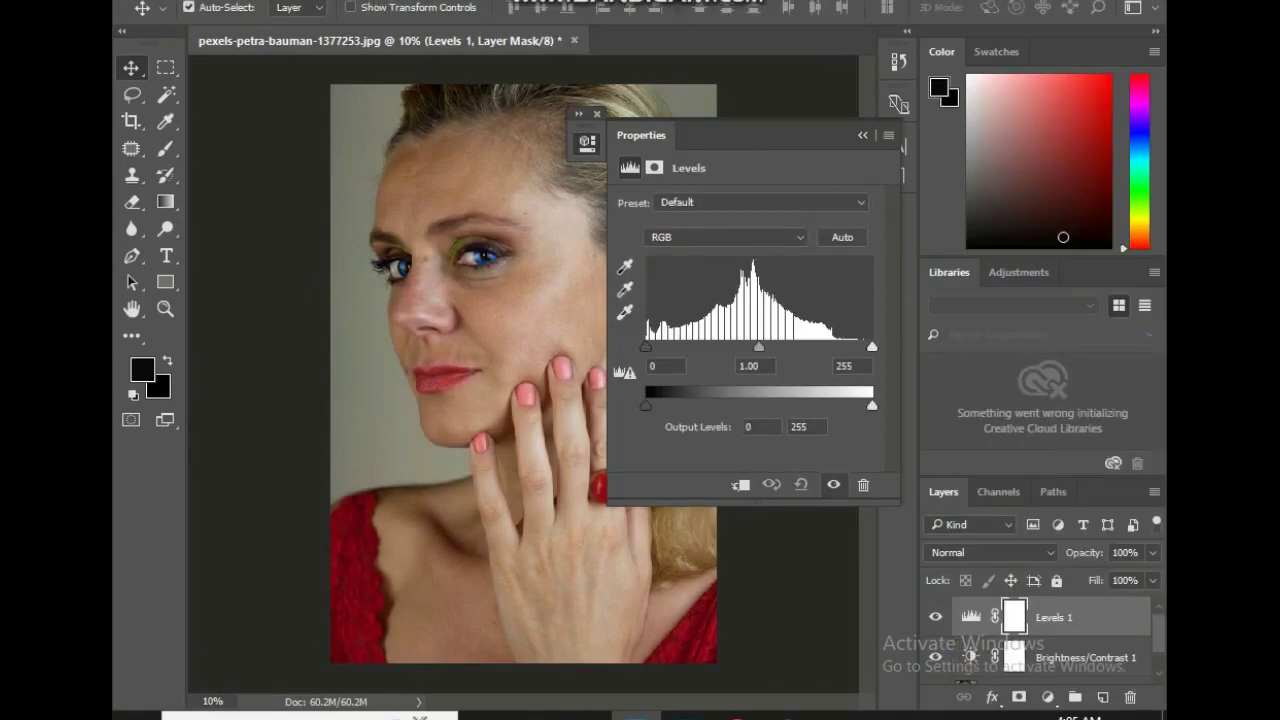
left_click_drag(872, 341, 857, 341)
left_click_drag(752, 346, 744, 346)
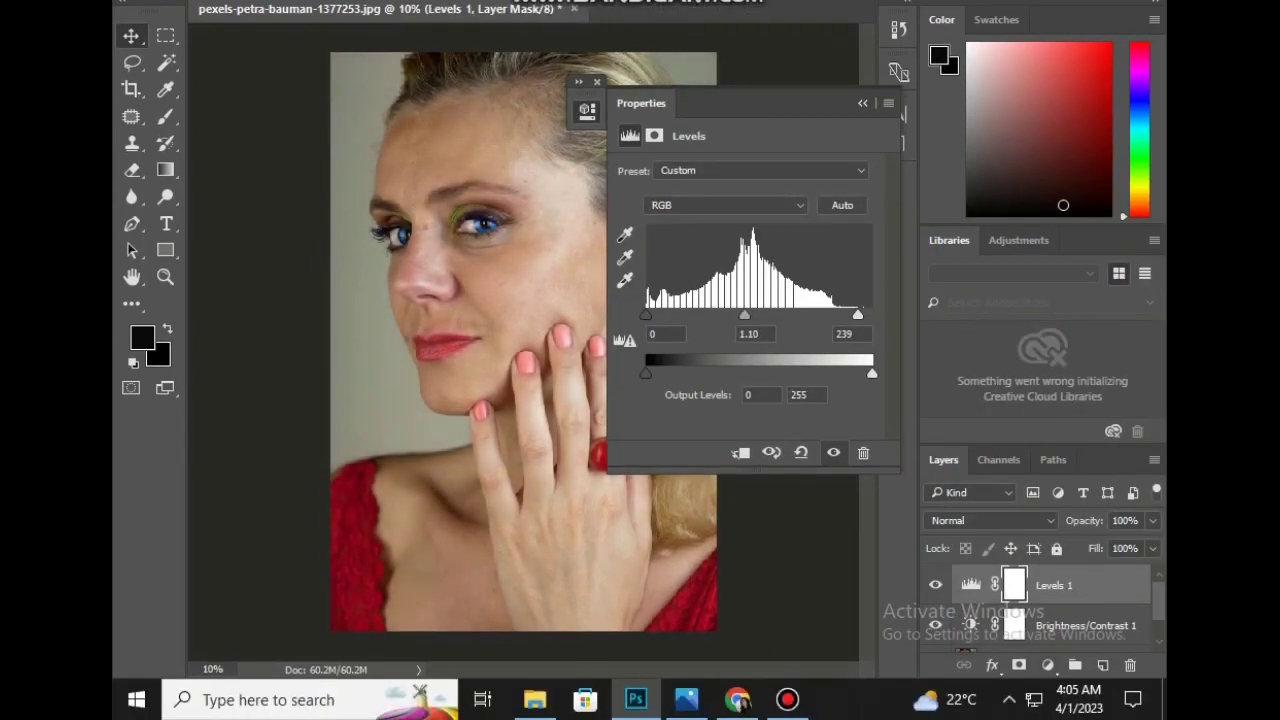
Add a Curves adjustment layer with the midpoint raised to brighten
left_click(1047, 665)
left_click(1000, 337)
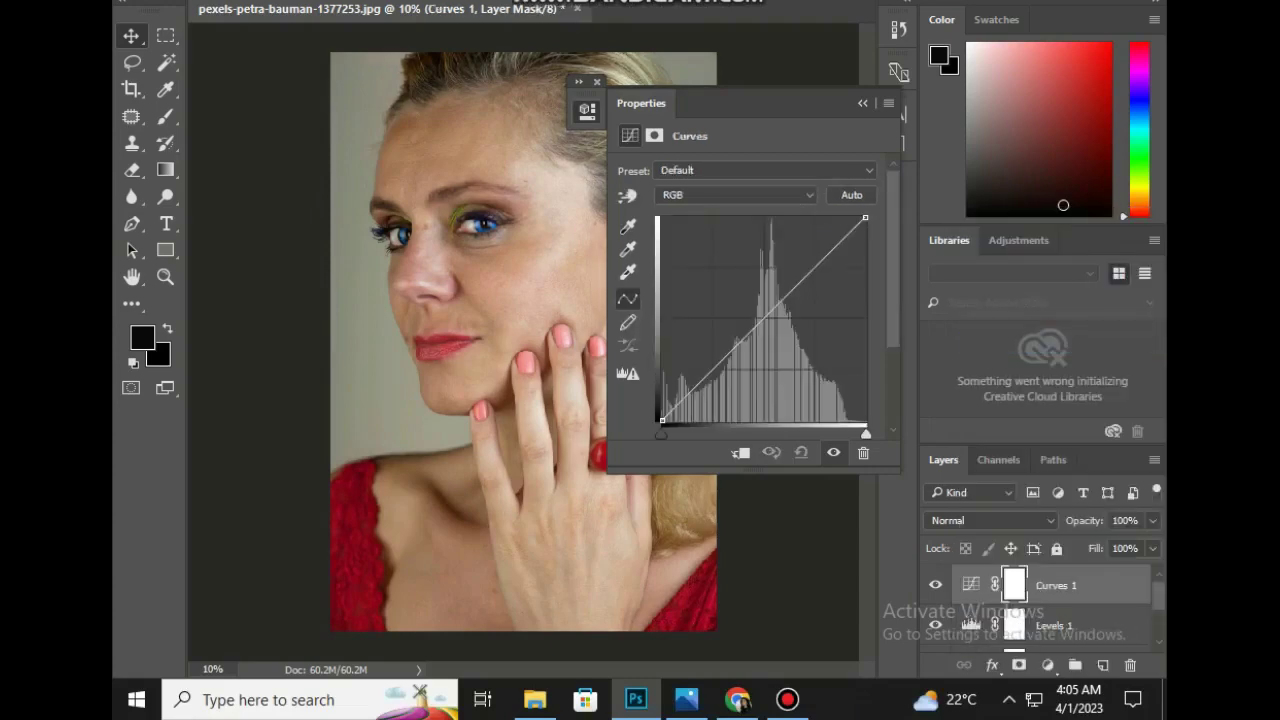
left_click_drag(760, 322, 758, 312)
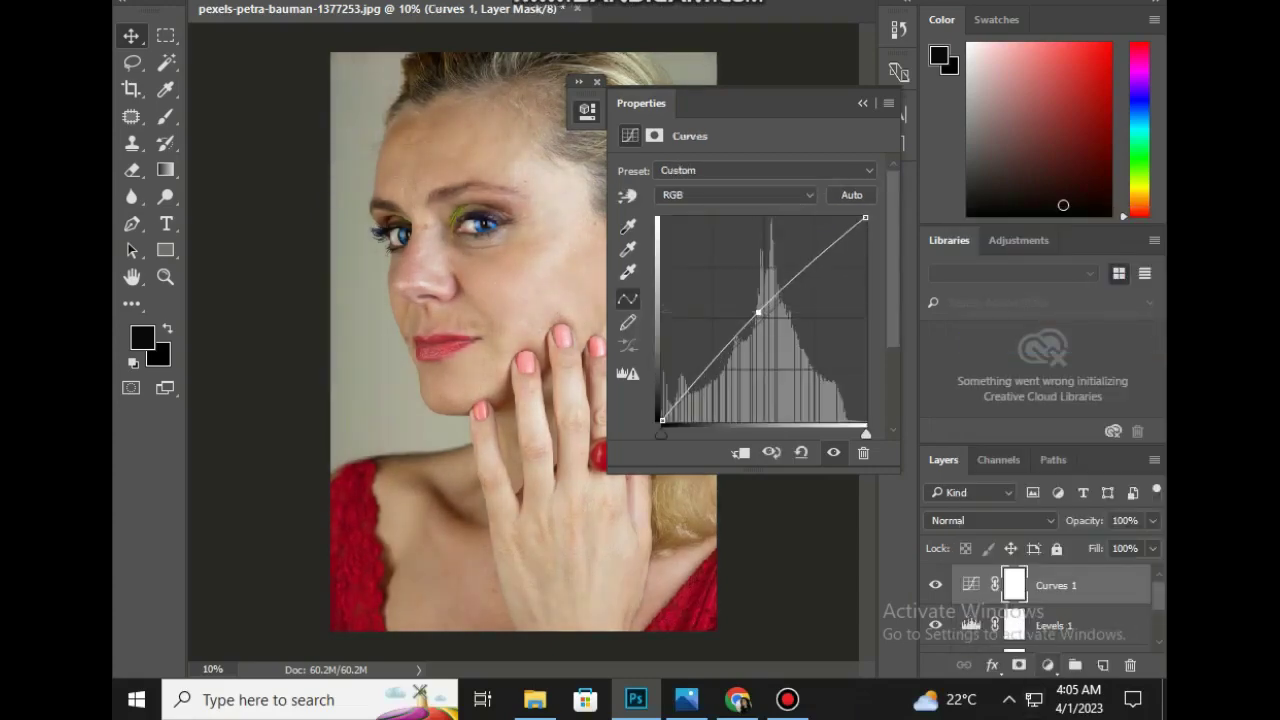
Add an Exposure adjustment layer set to -0.06
left_click(1047, 665)
left_click(1000, 364)
left_click_drag(746, 220, 747, 259)
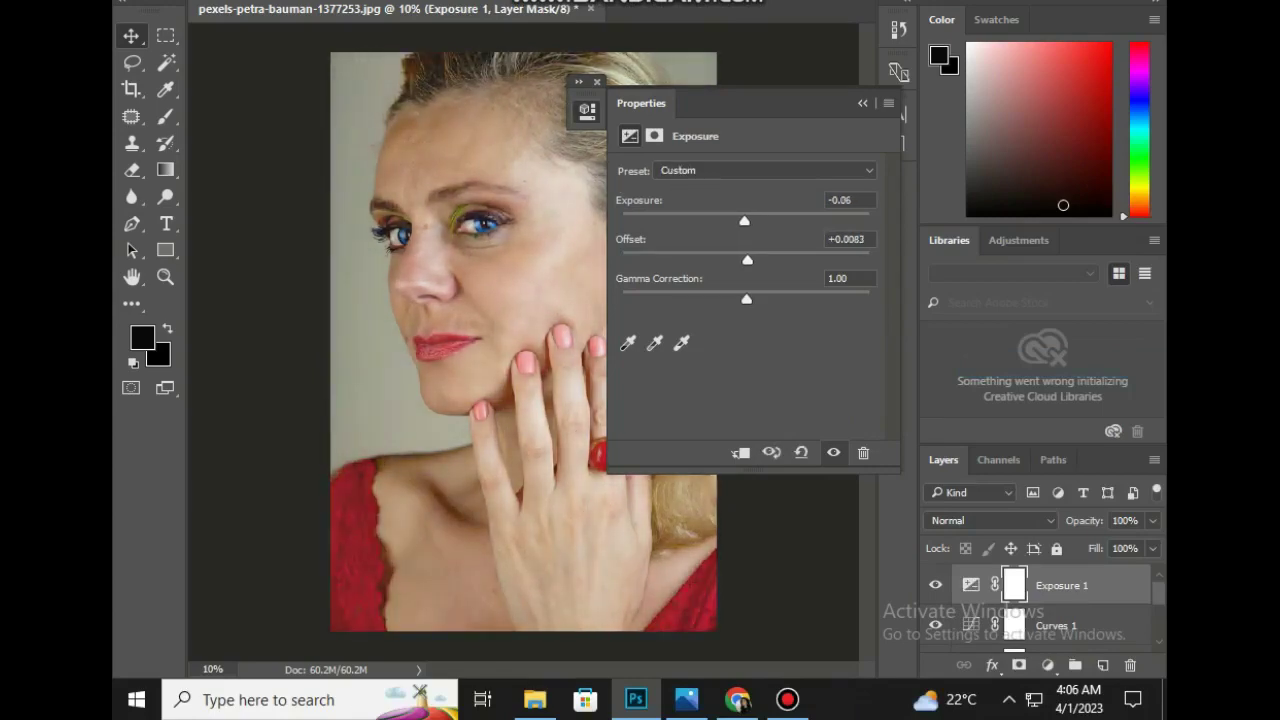
Add a Hue/Saturation adjustment layer with Saturation -14
left_click(1047, 665)
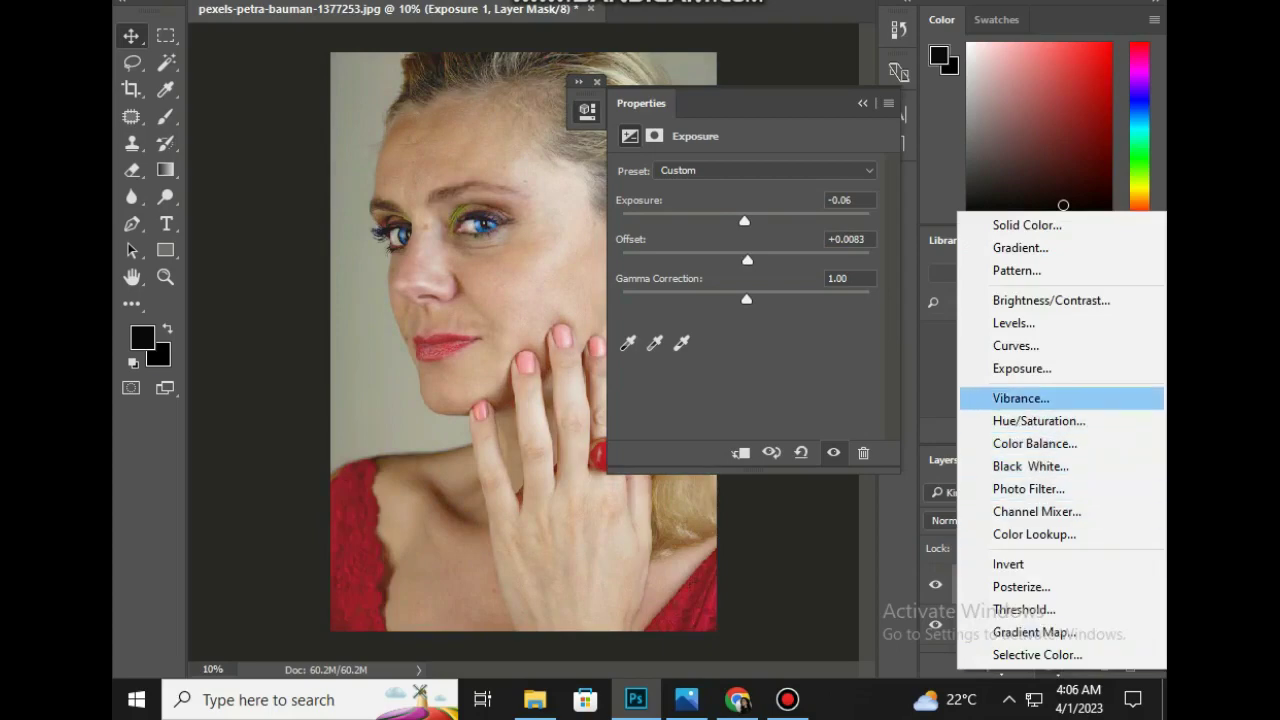
left_click(1039, 421)
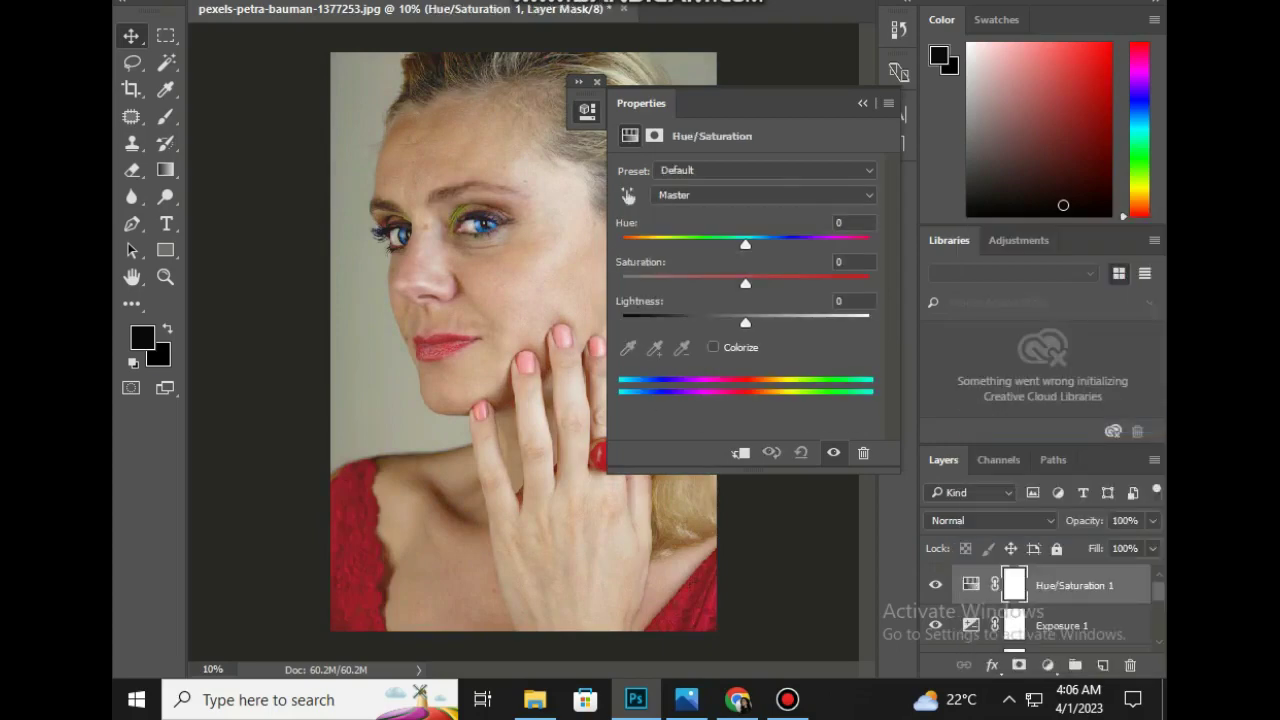
mouse_move(745, 283)
left_mouse_down()
mouse_move(760, 283)
mouse_move(723, 283)
left_mouse_up()
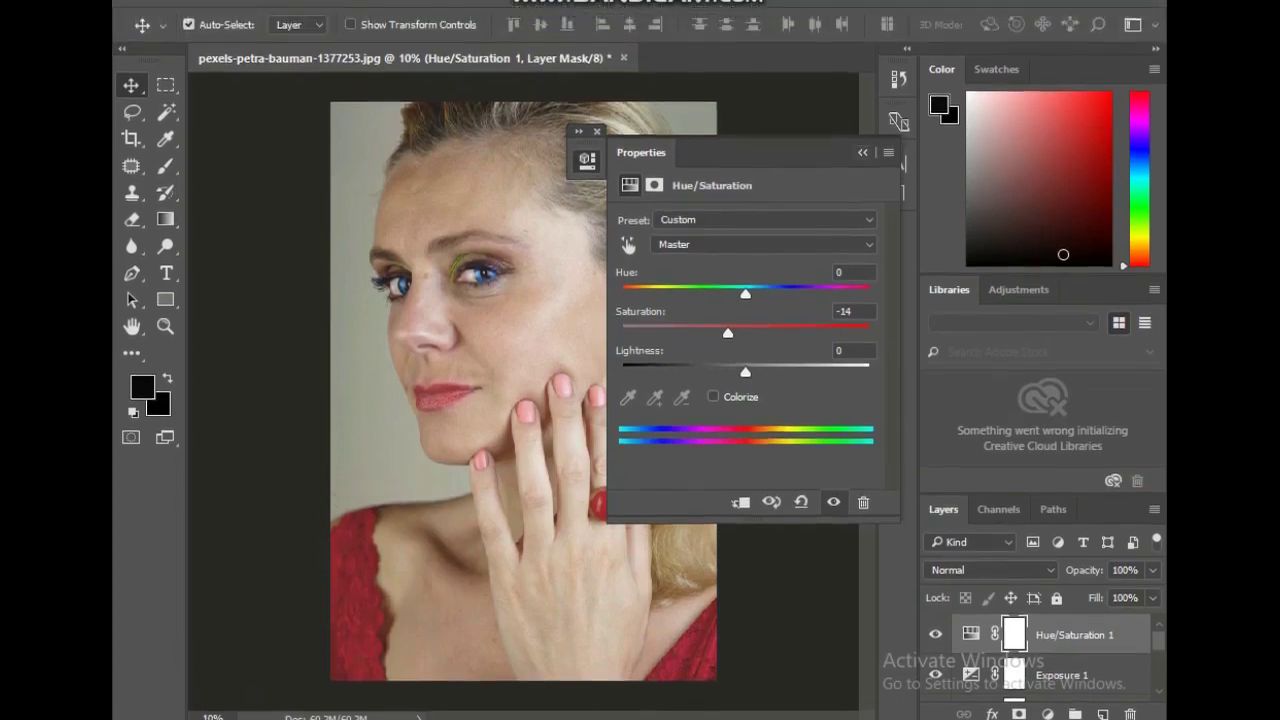
Dodge the cheeks, forehead, jaw, chin and skin beside the eyebrow on the pimples layer
left_click(586, 110)
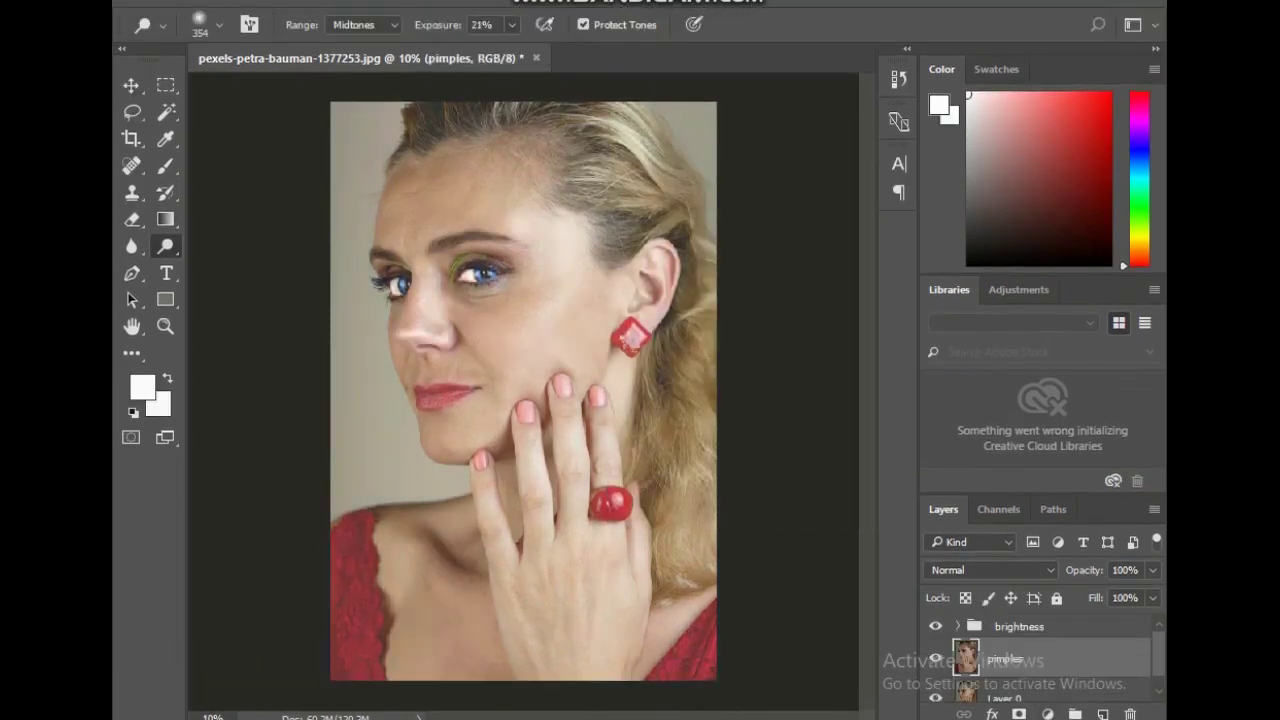
left_click_drag(540, 300, 530, 335)
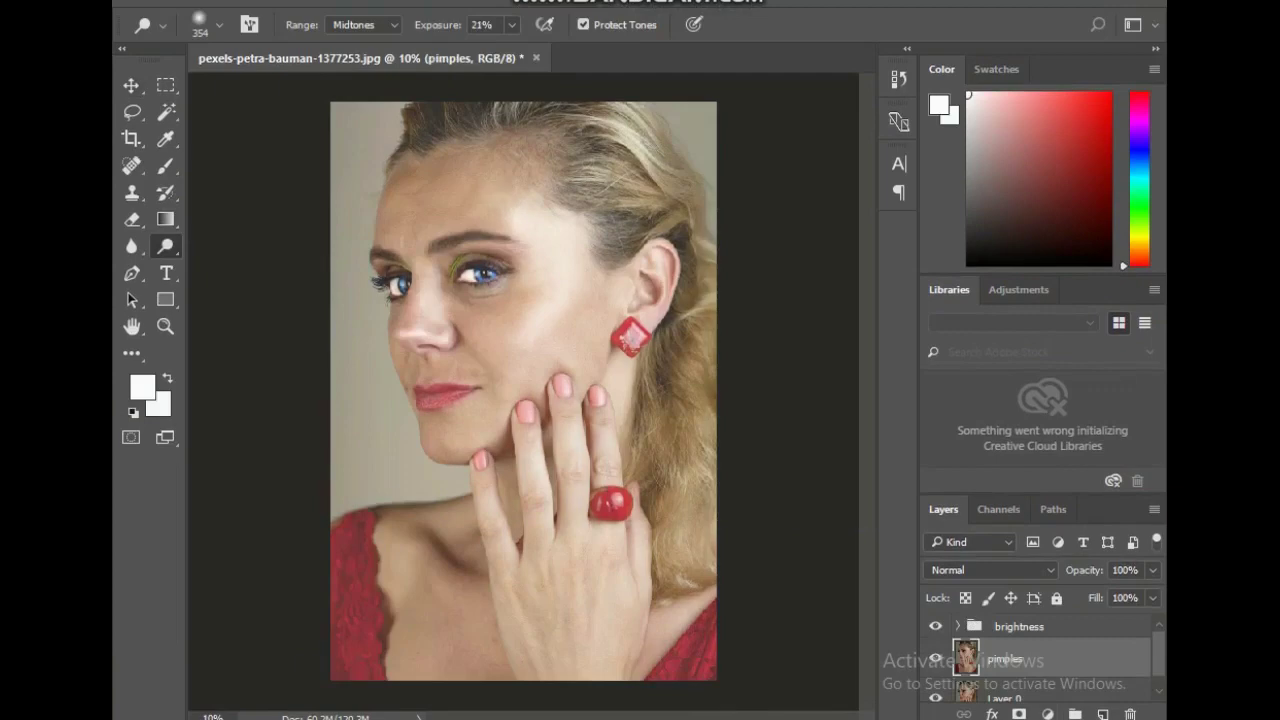
left_click_drag(505, 215, 512, 185)
left_click_drag(508, 408, 440, 448)
left_click_drag(476, 380, 420, 378)
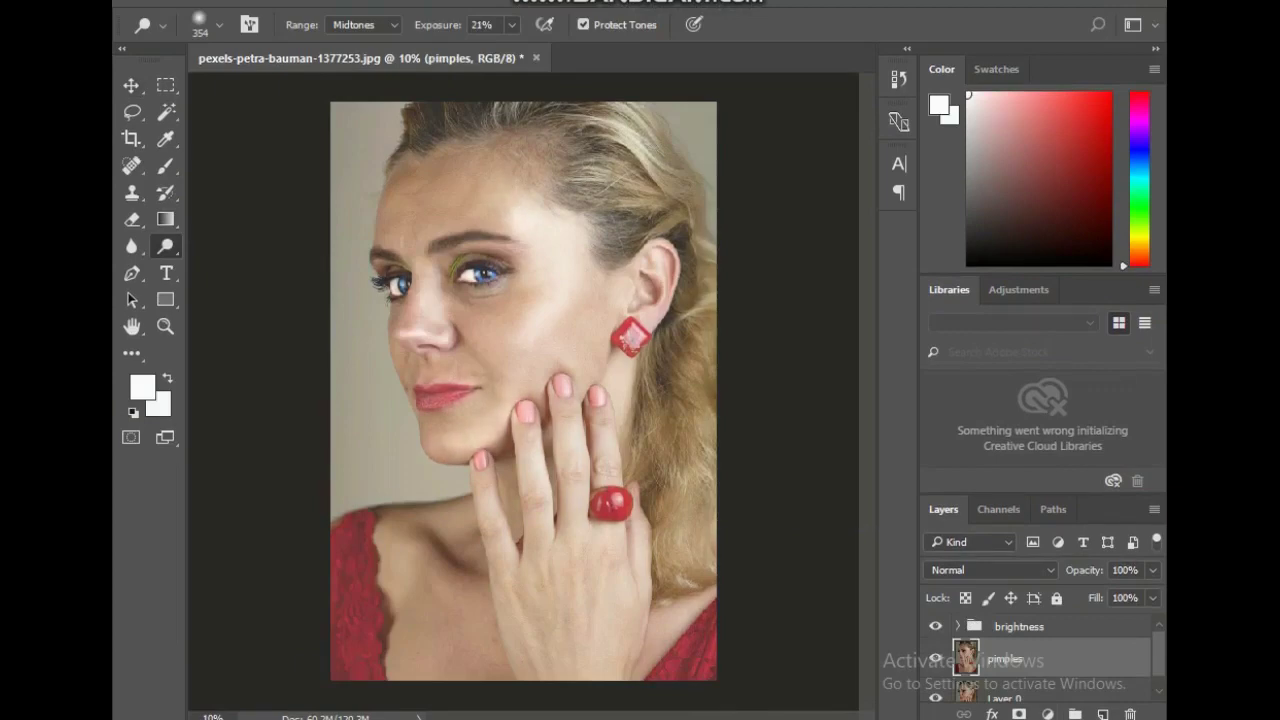
left_click_drag(580, 378, 556, 340)
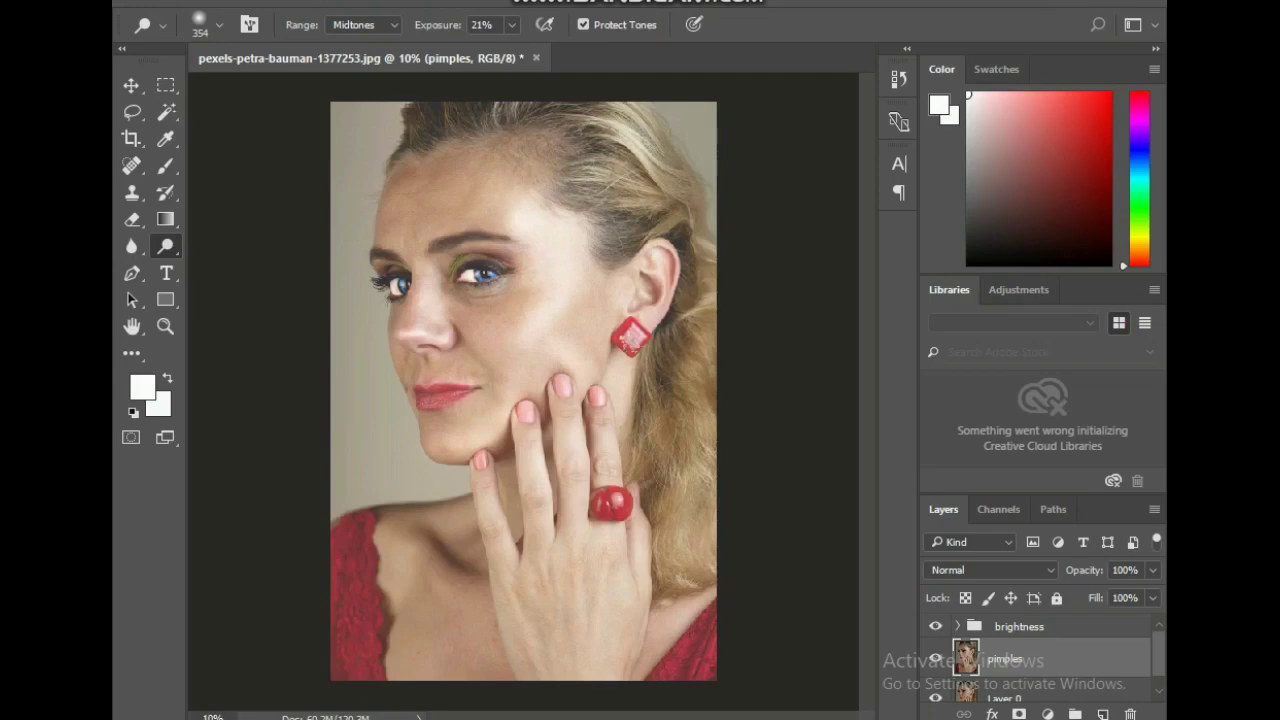
left_click_drag(504, 182, 506, 146)
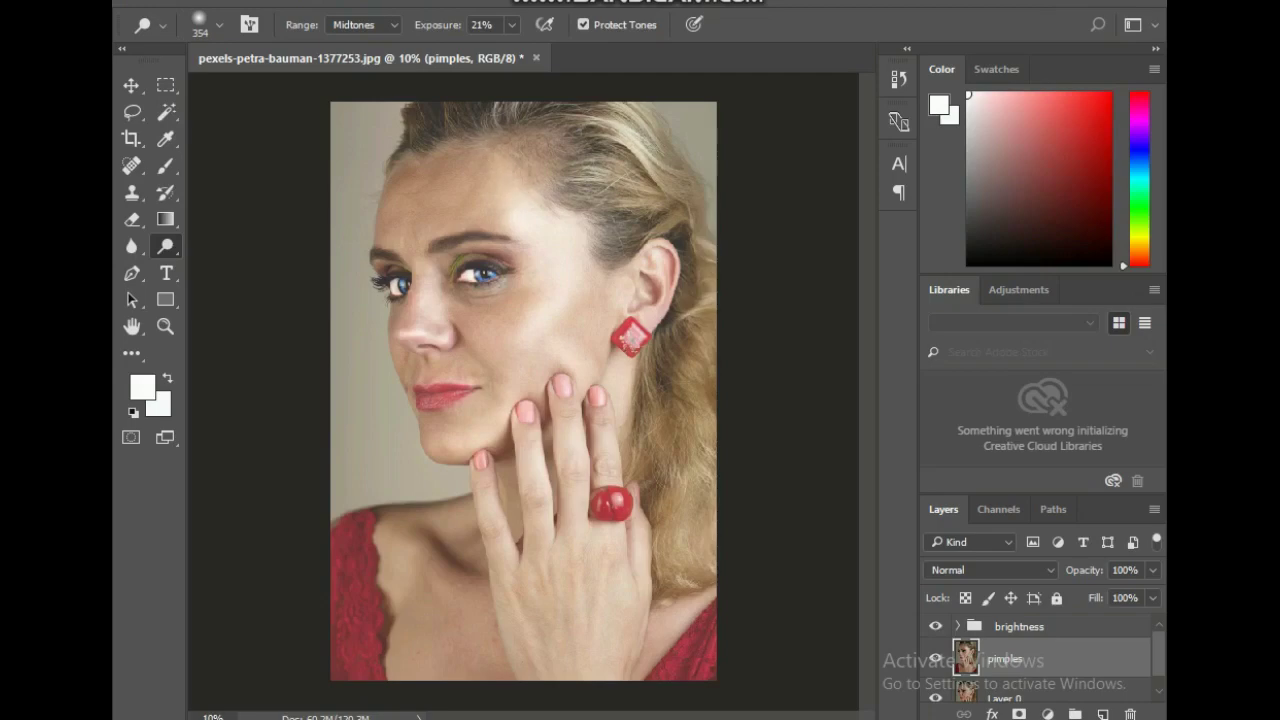
mouse_move(396, 239)
left_mouse_down()
mouse_move(456, 224)
mouse_move(400, 184)
left_mouse_up()
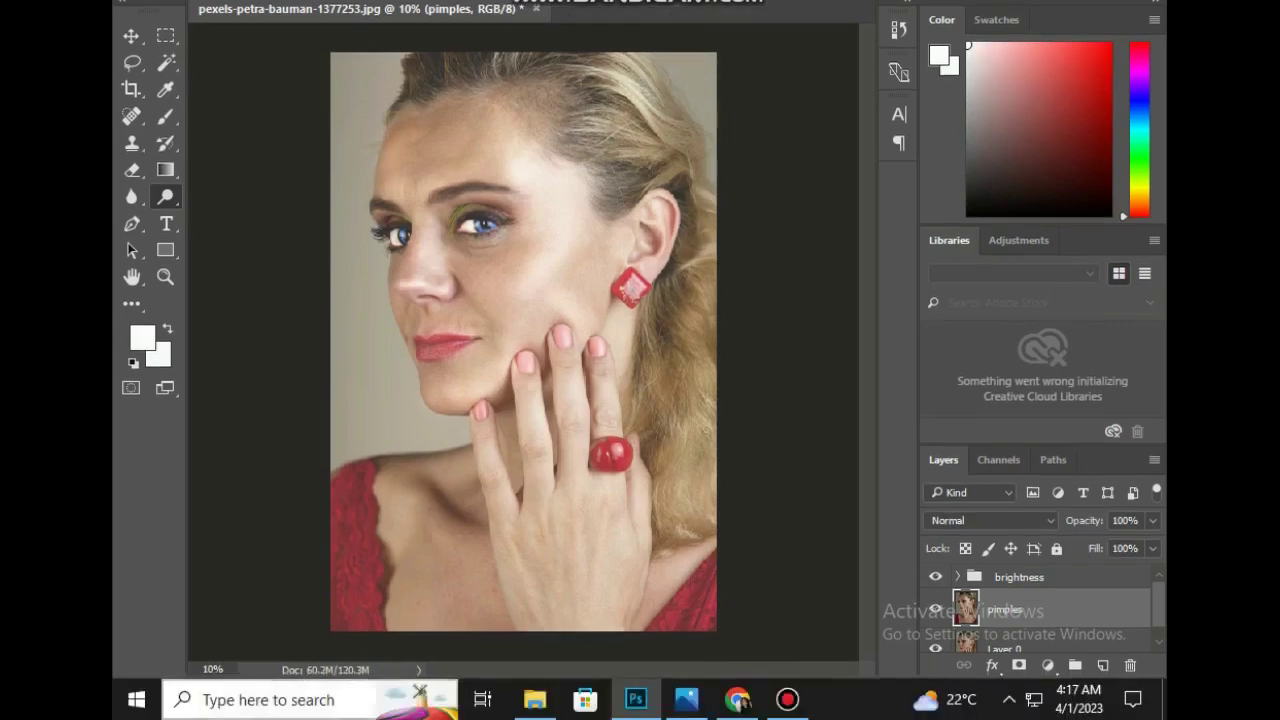
Zoom to 40% and pan the view across to the lips
left_click(212, 669)
type("40")
key("Return")
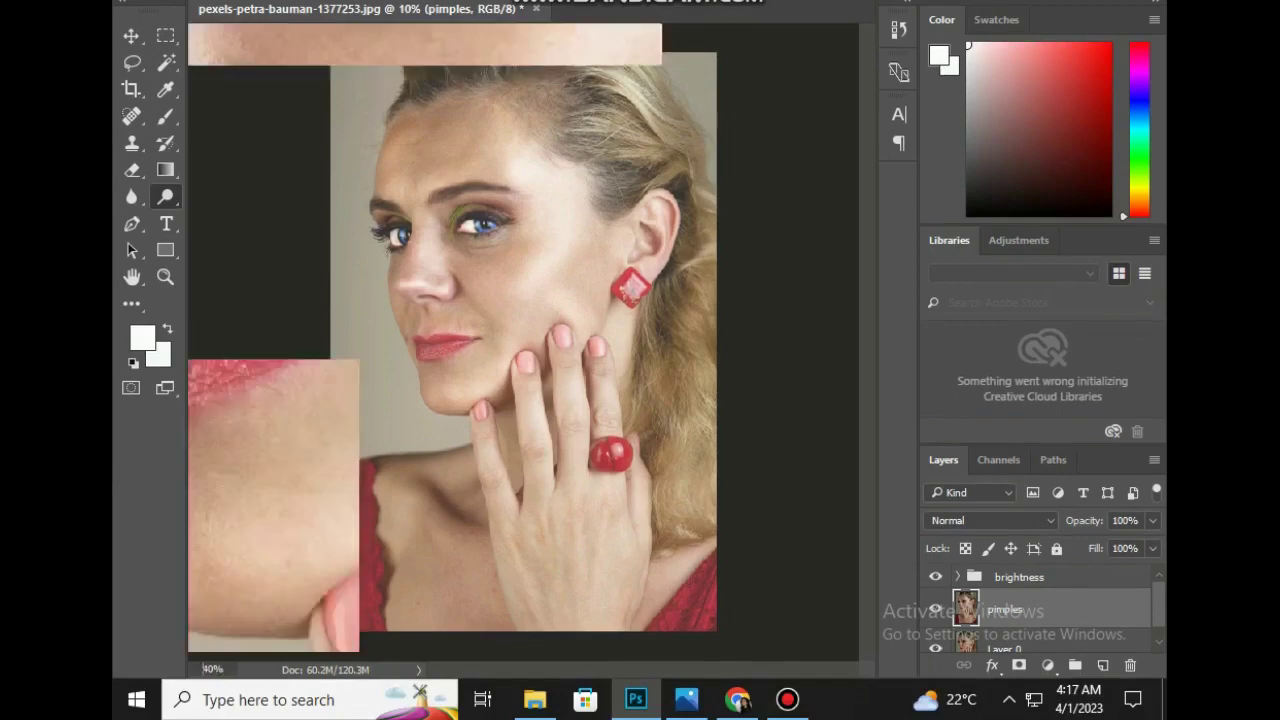
scroll(523, 340, "left", 5)
scroll(523, 340, "right", 1)
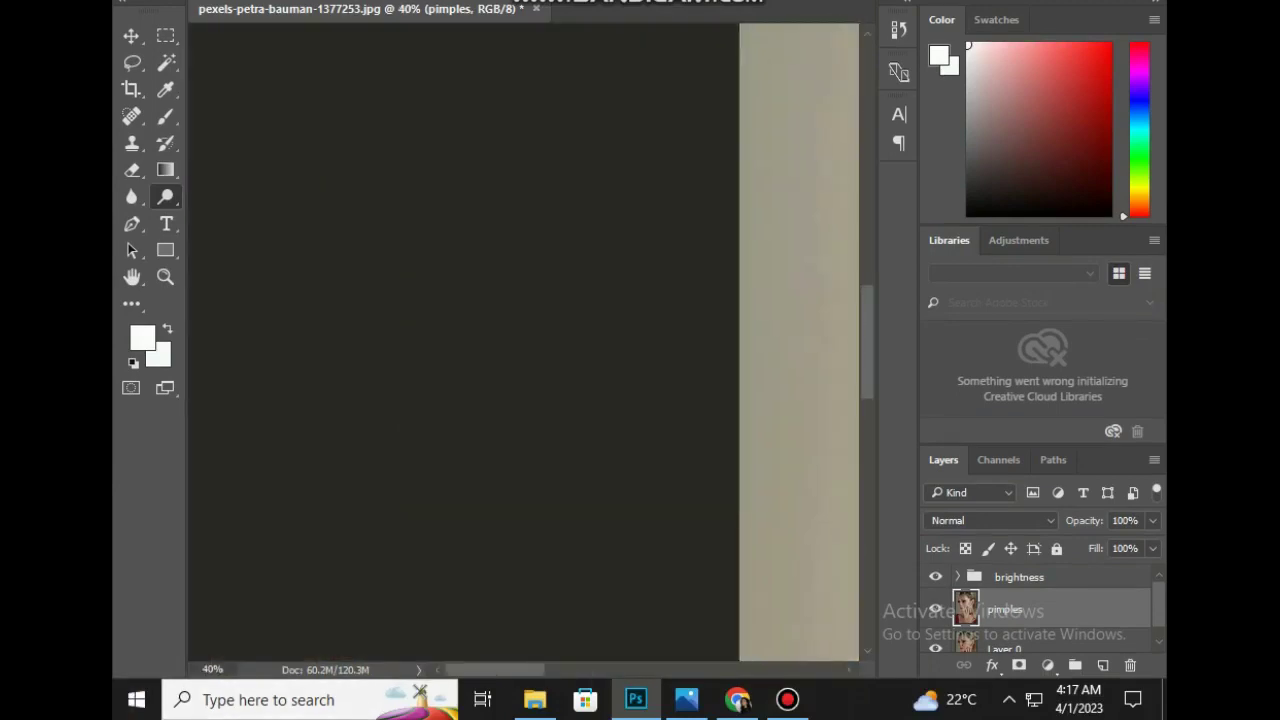
scroll(523, 340, "right", 1)
scroll(523, 340, "right", 1)
scroll(523, 340, "right", 4)
scroll(523, 340, "right", 3)
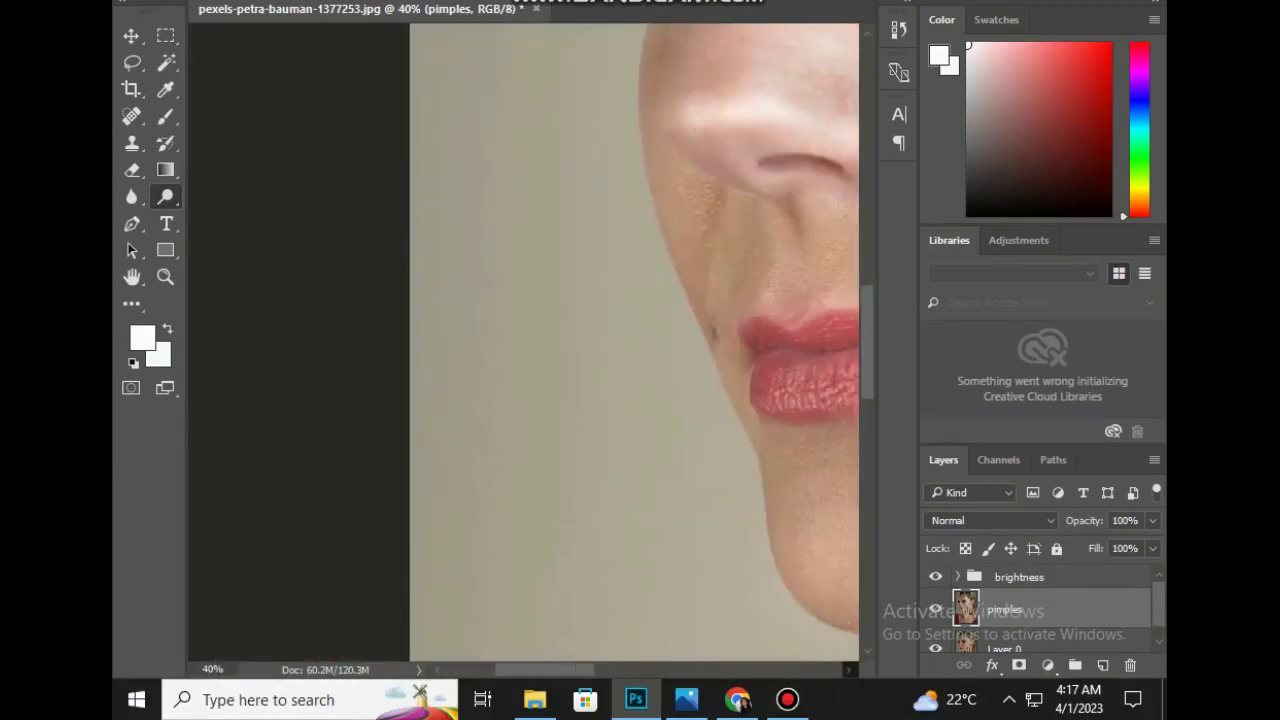
scroll(523, 340, "right", 3)
scroll(523, 340, "right", 2)
Set the brush size to 80 px and zoom back out to 10%
left_click(207, 24)
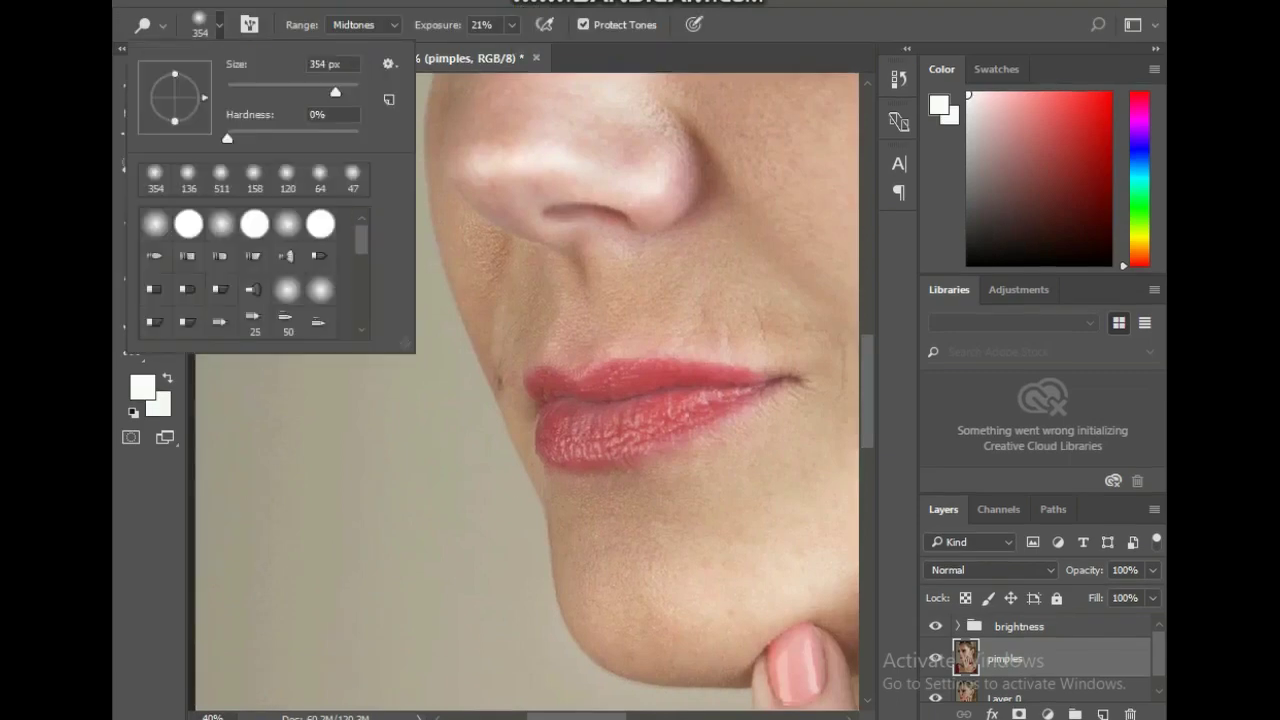
type("80")
key("Return")
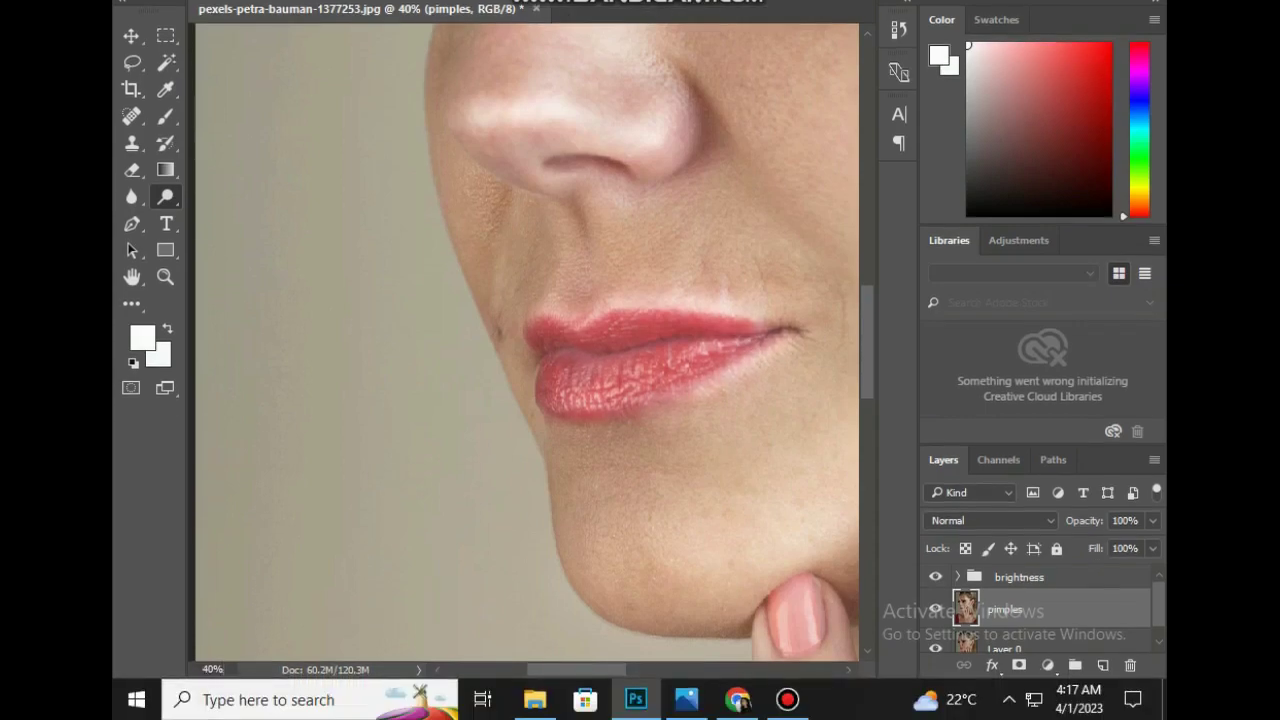
type("10")
key("Return")
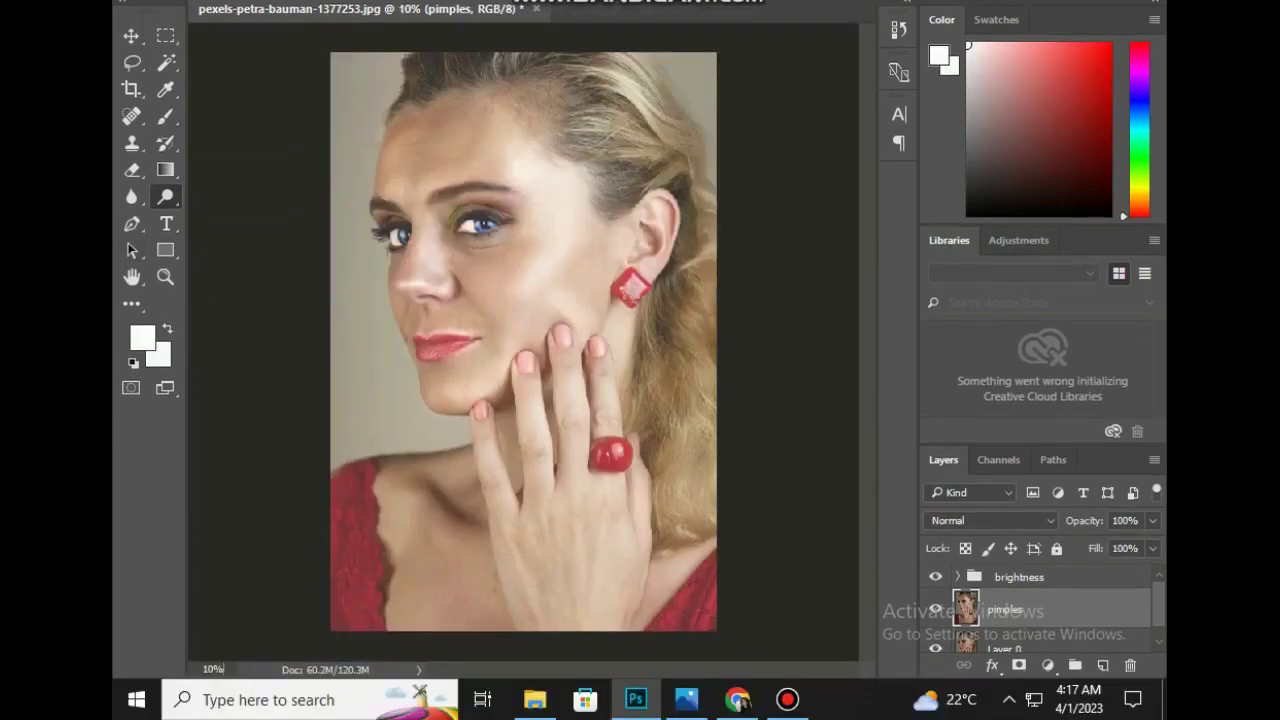
Zoom to 45%, scroll to the red earring and dodge its highlight
key("BackSpace")
type("0")
key("Return")
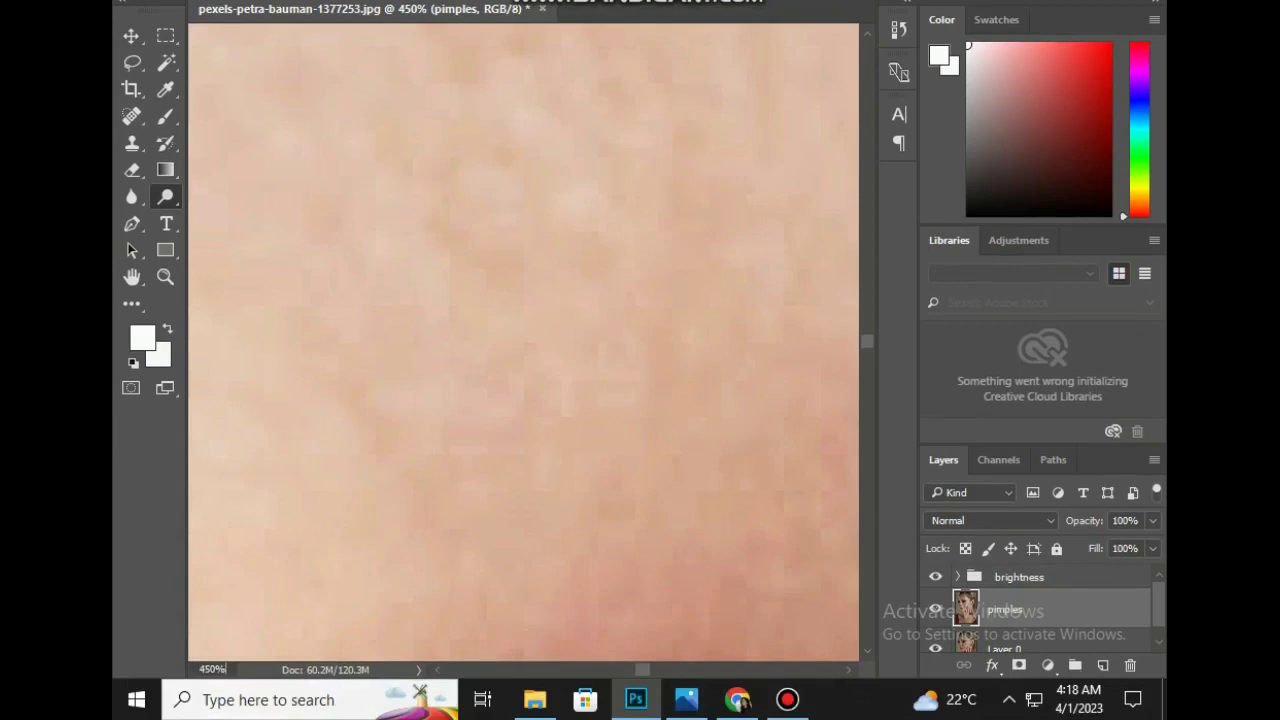
key("BackSpace")
key("BackSpace")
key("Return")
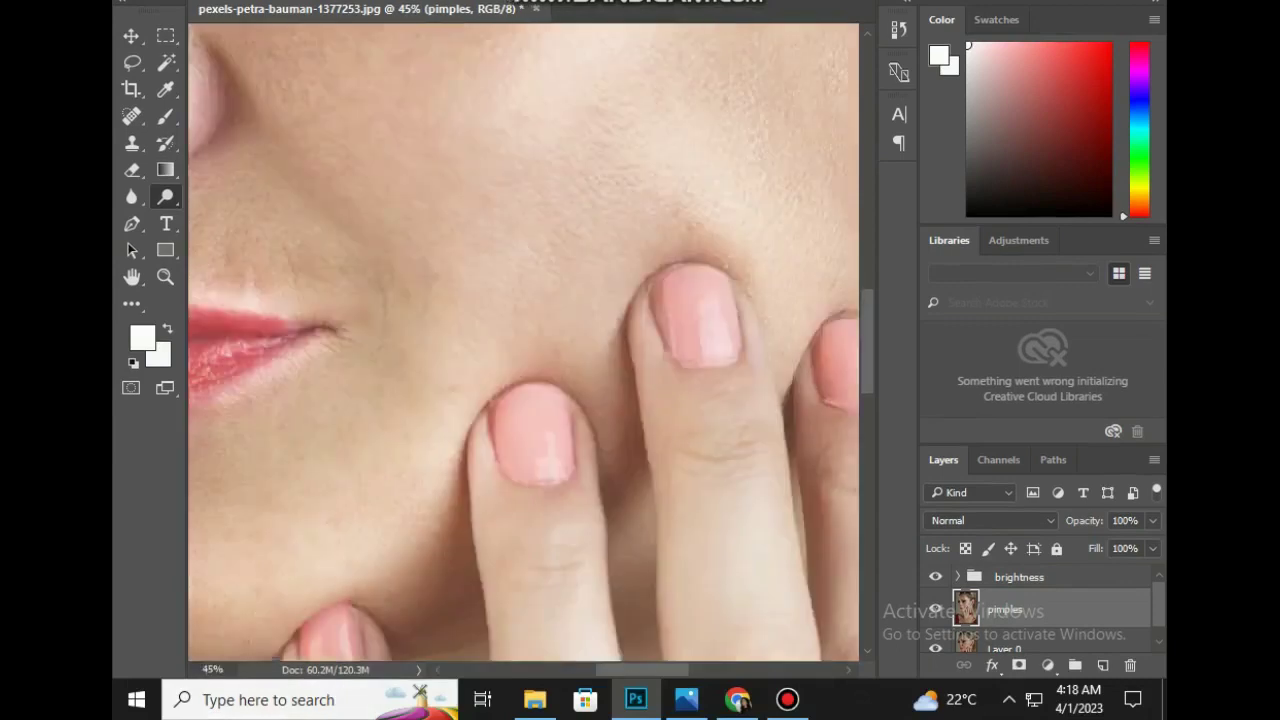
scroll(523, 340, "left", 3)
scroll(523, 340, "left", 1)
scroll(523, 340, "left", 1)
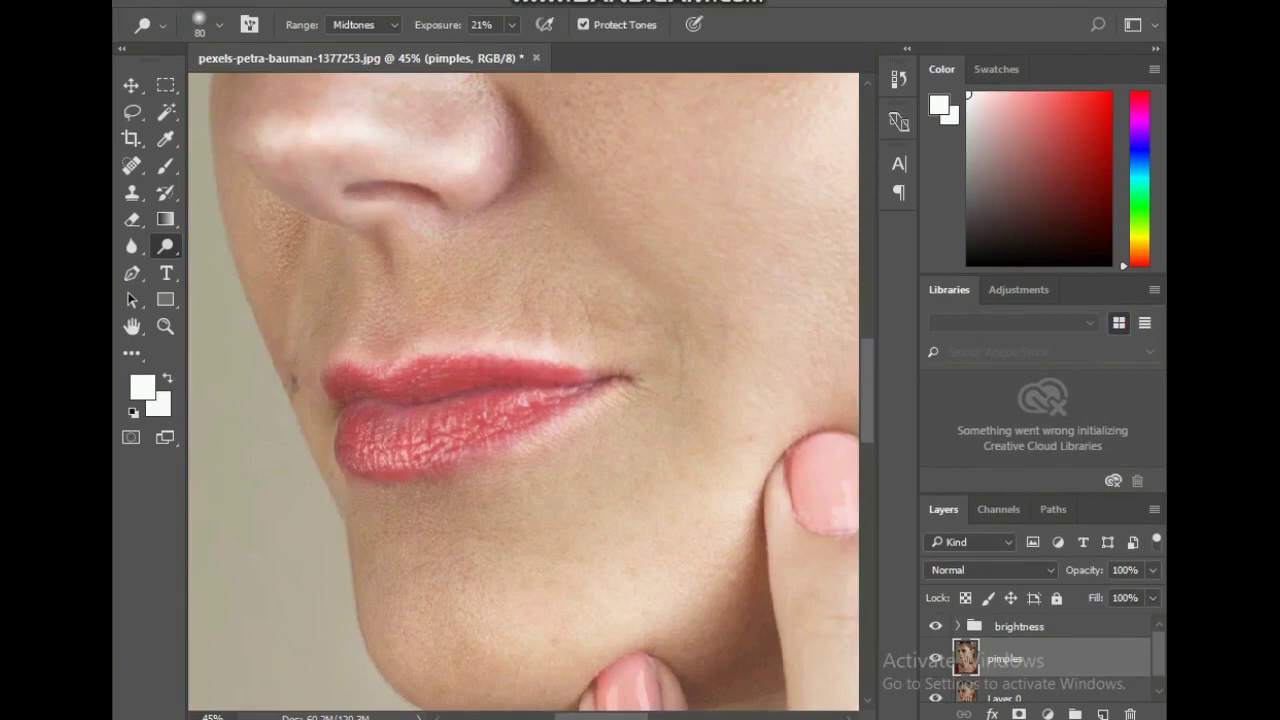
scroll(523, 390, "down", 1)
scroll(523, 390, "down", 3)
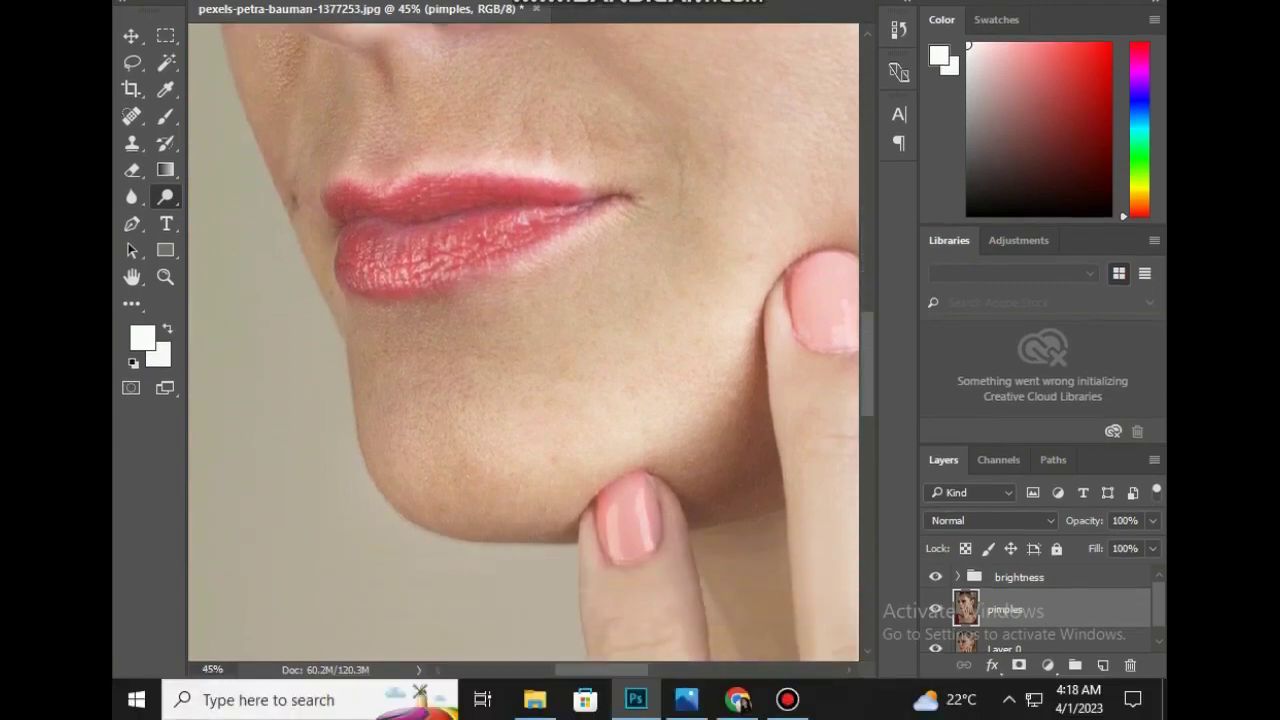
scroll(523, 342, "right", 2)
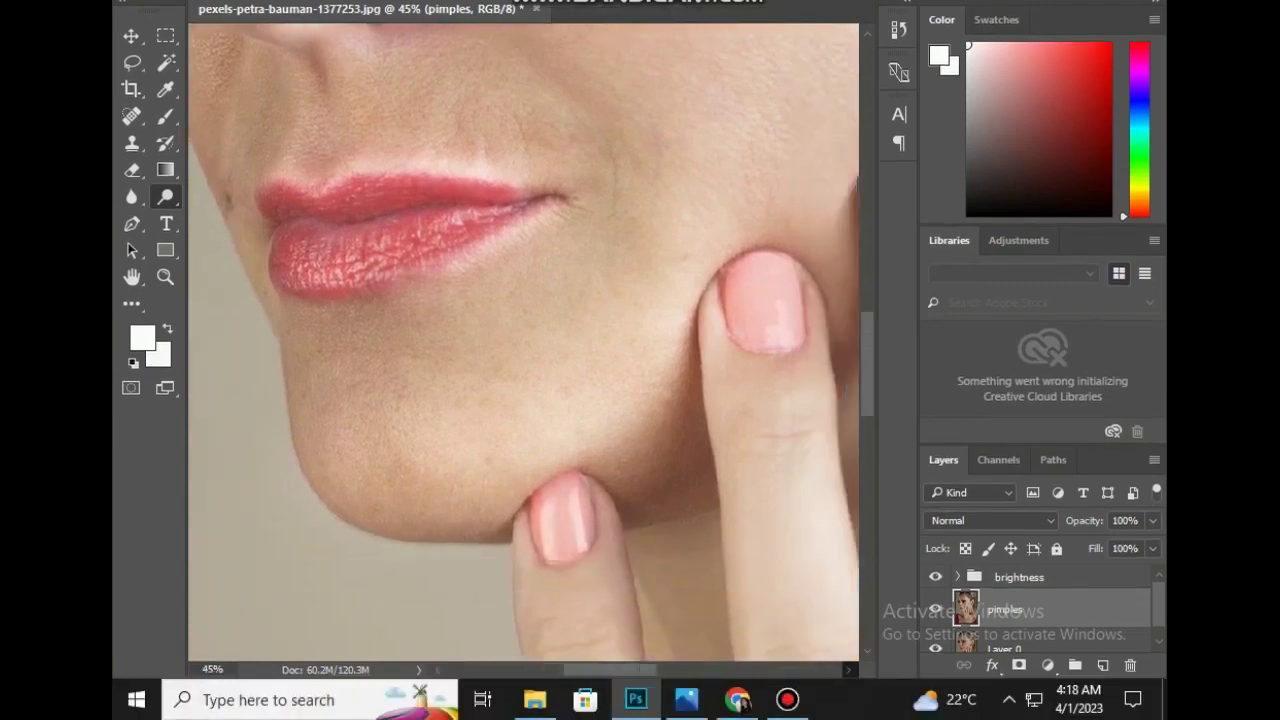
scroll(523, 342, "right", 4)
scroll(523, 342, "right", 1)
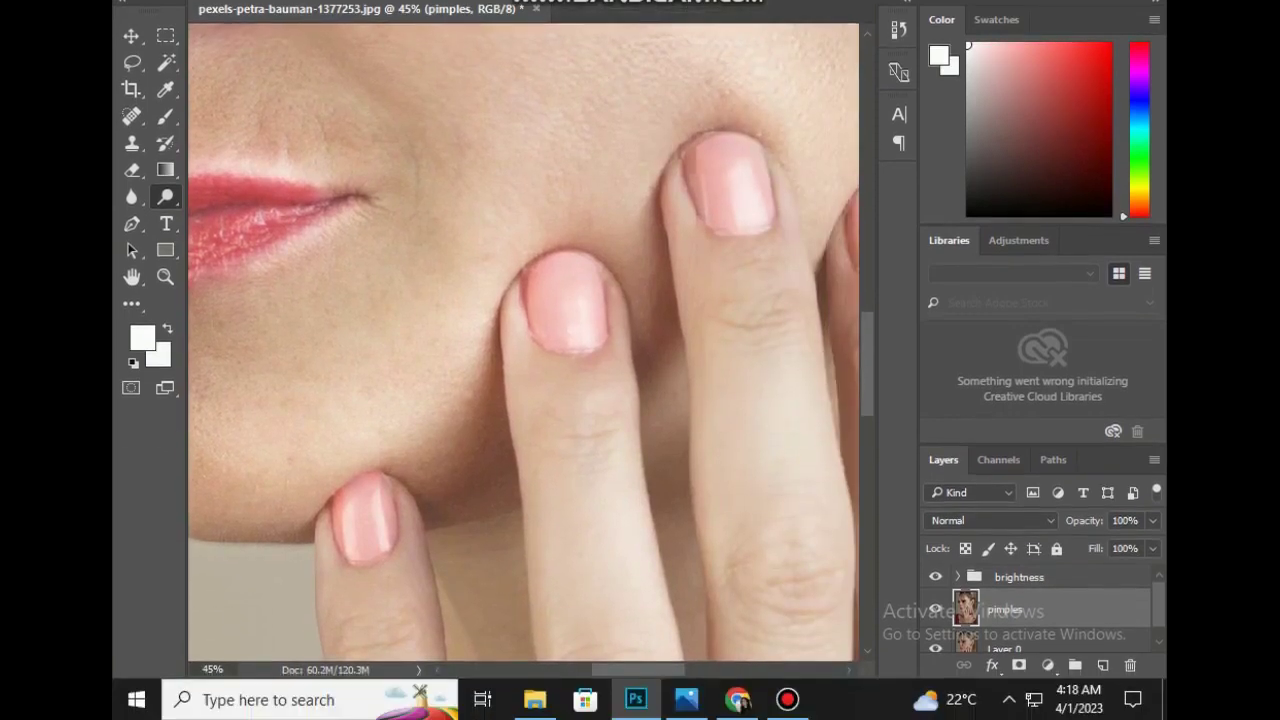
scroll(523, 342, "right", 3)
scroll(523, 342, "right", 4)
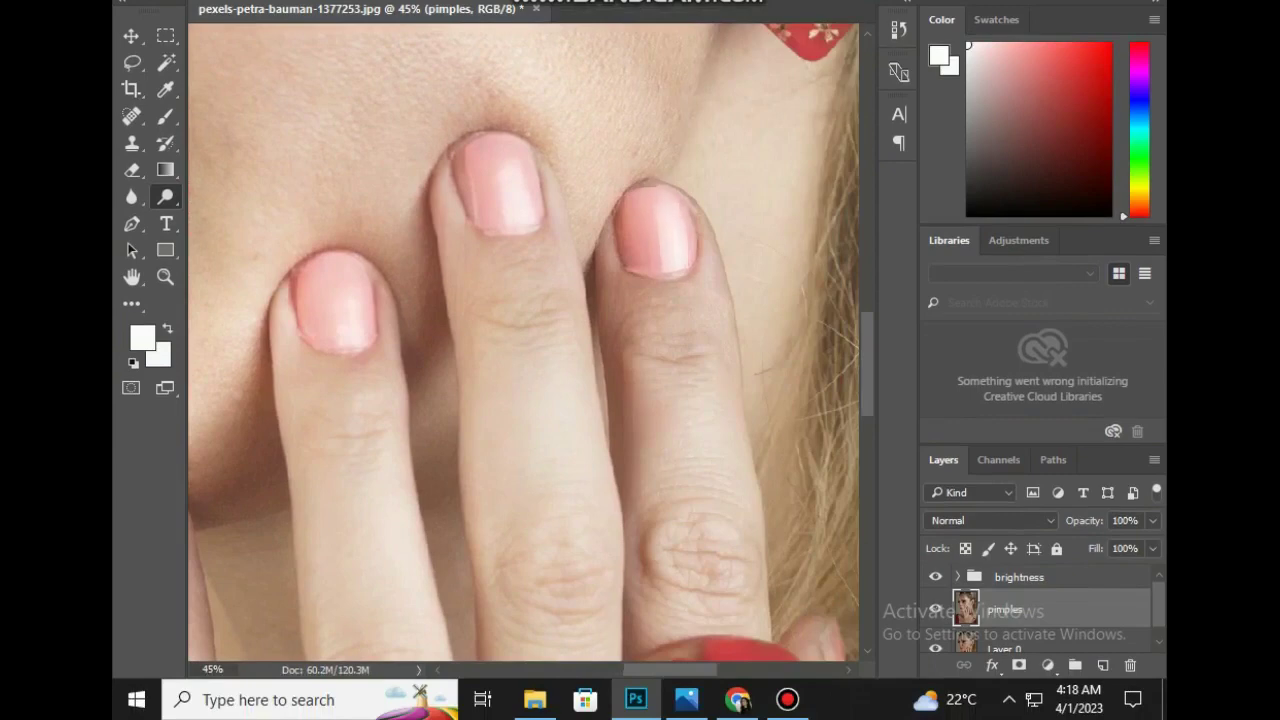
scroll(523, 342, "right", 2)
scroll(523, 342, "down", 1)
scroll(523, 342, "down", 1)
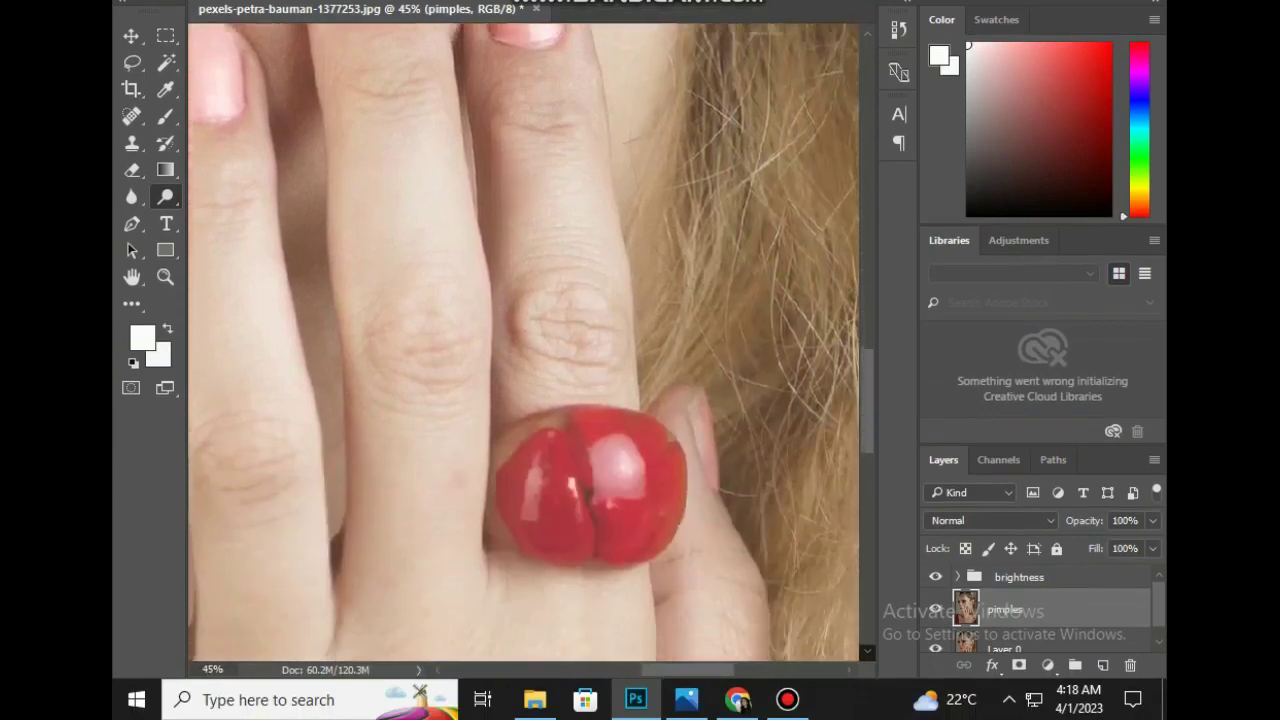
scroll(523, 342, "down", 1)
left_click_drag(622, 433, 602, 416)
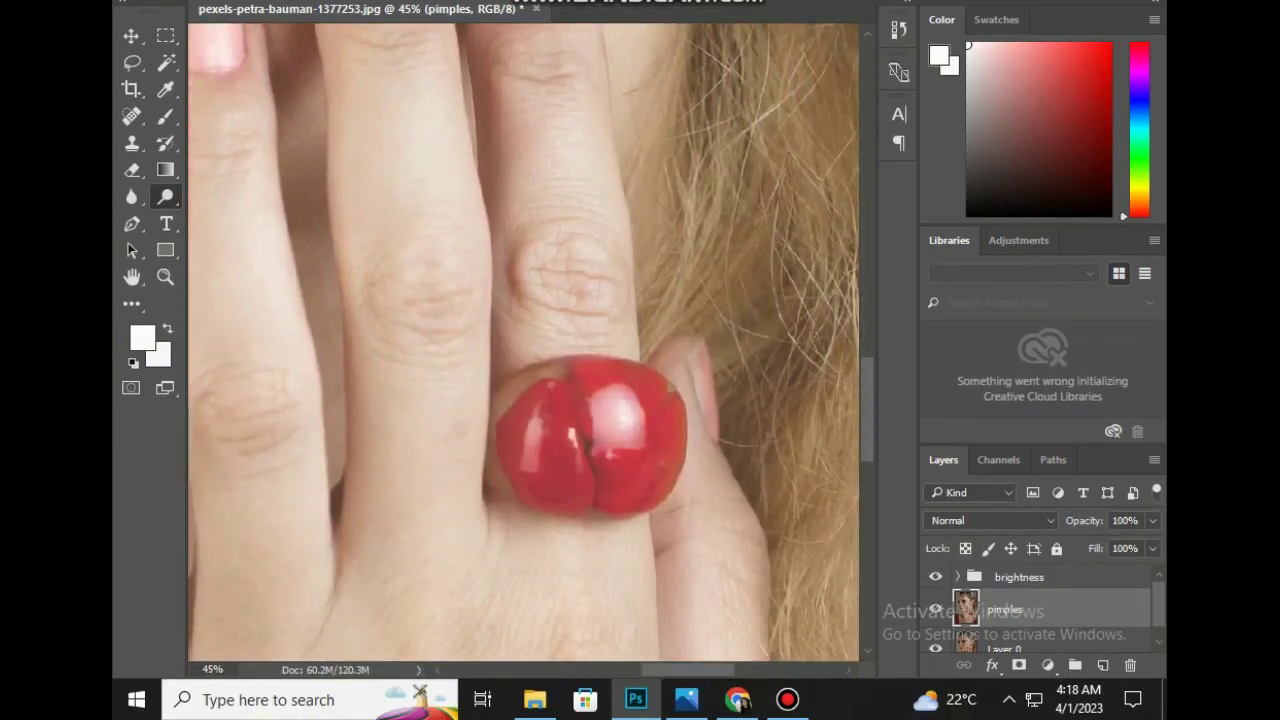
Zoom out to 20% and lighten the centre of the red earring
scroll(523, 342, "down", 1)
scroll(523, 342, "down", 2)
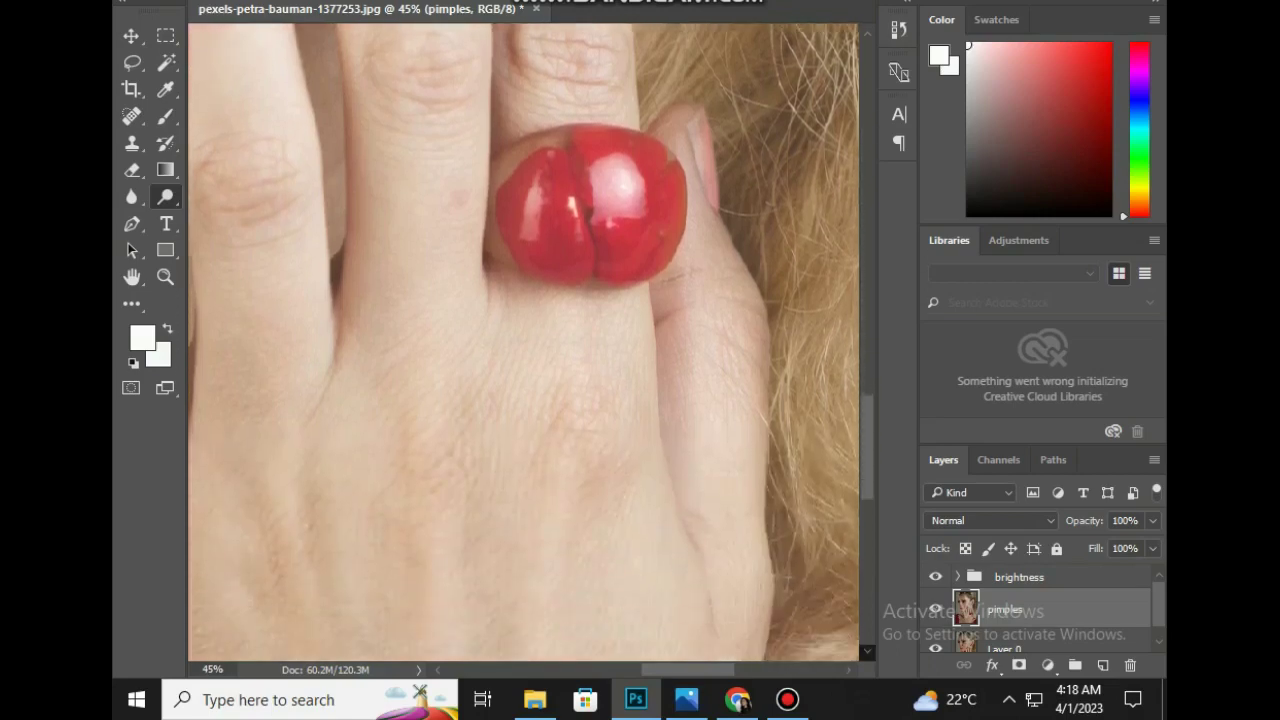
scroll(523, 342, "down", 1)
left_click(222, 668)
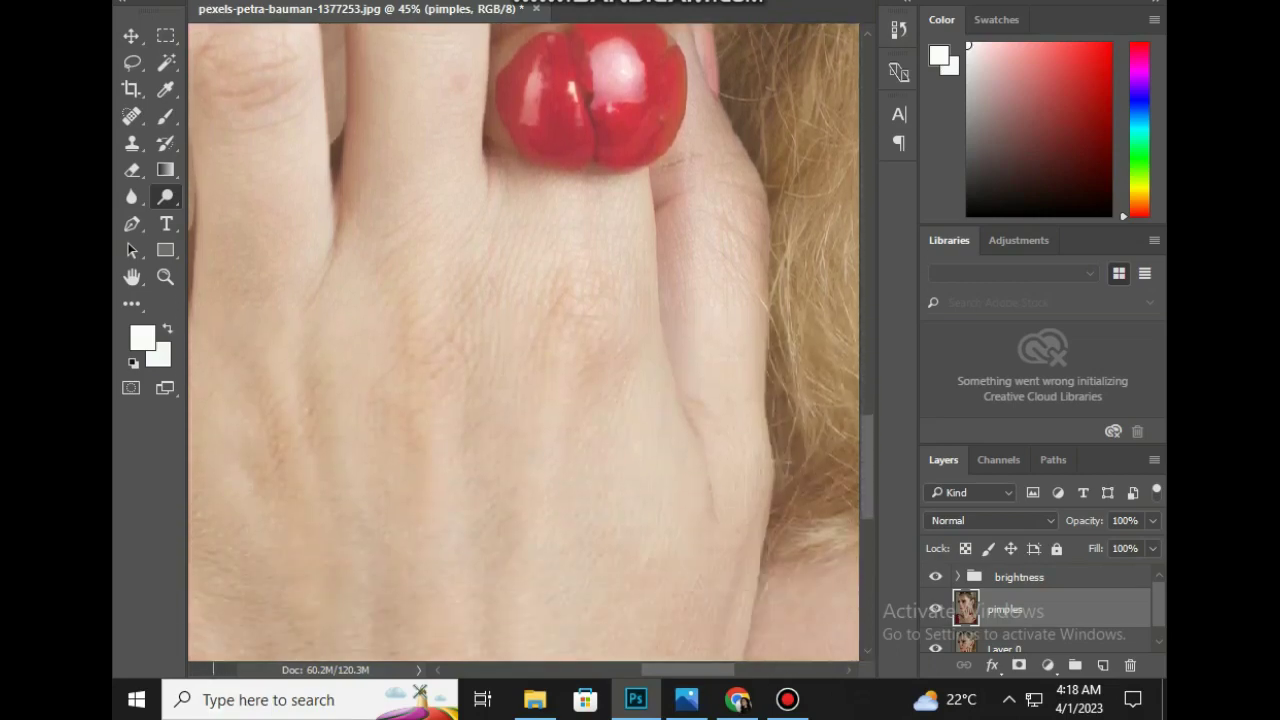
type("20")
key("Return")
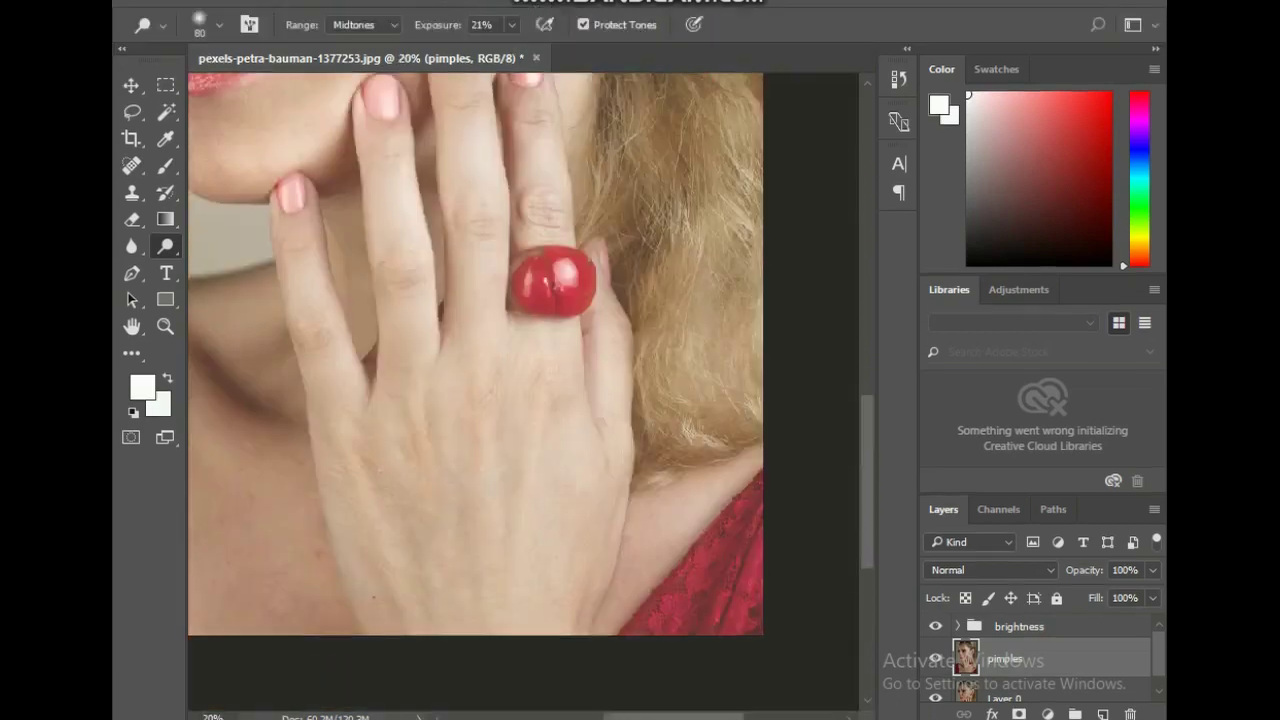
scroll(475, 392, "up", 1)
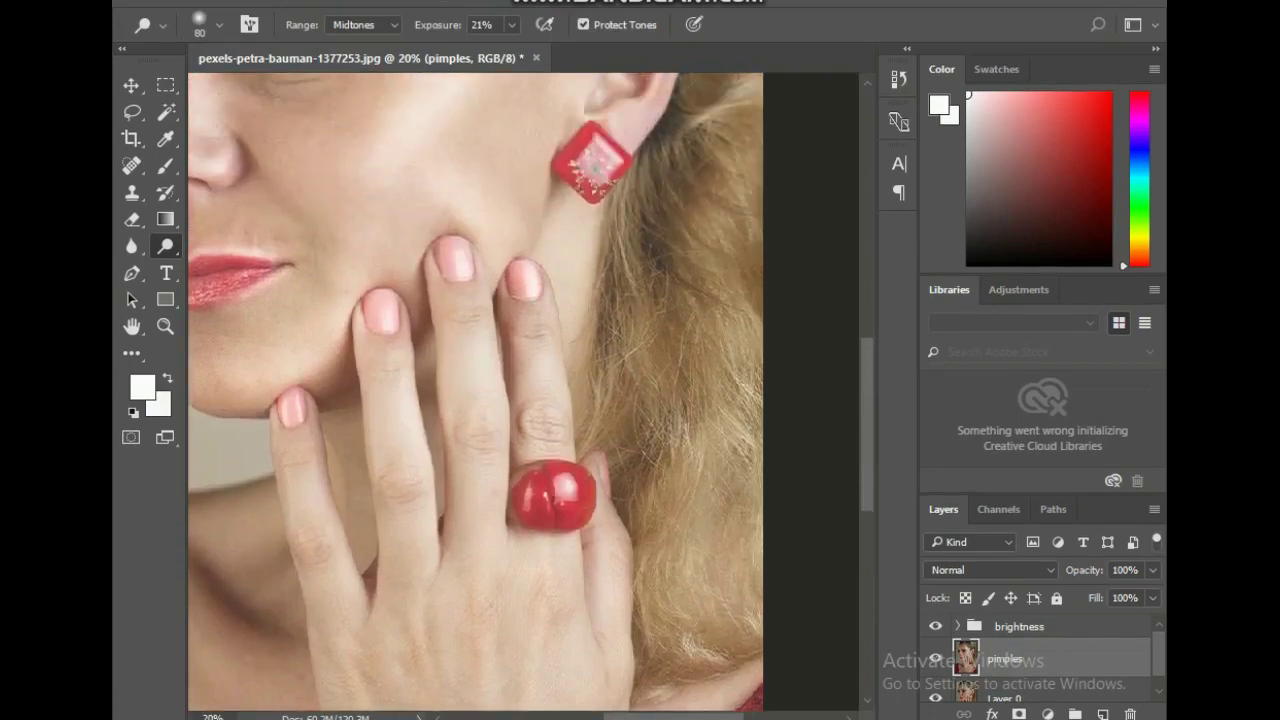
left_click_drag(600, 166, 596, 176)
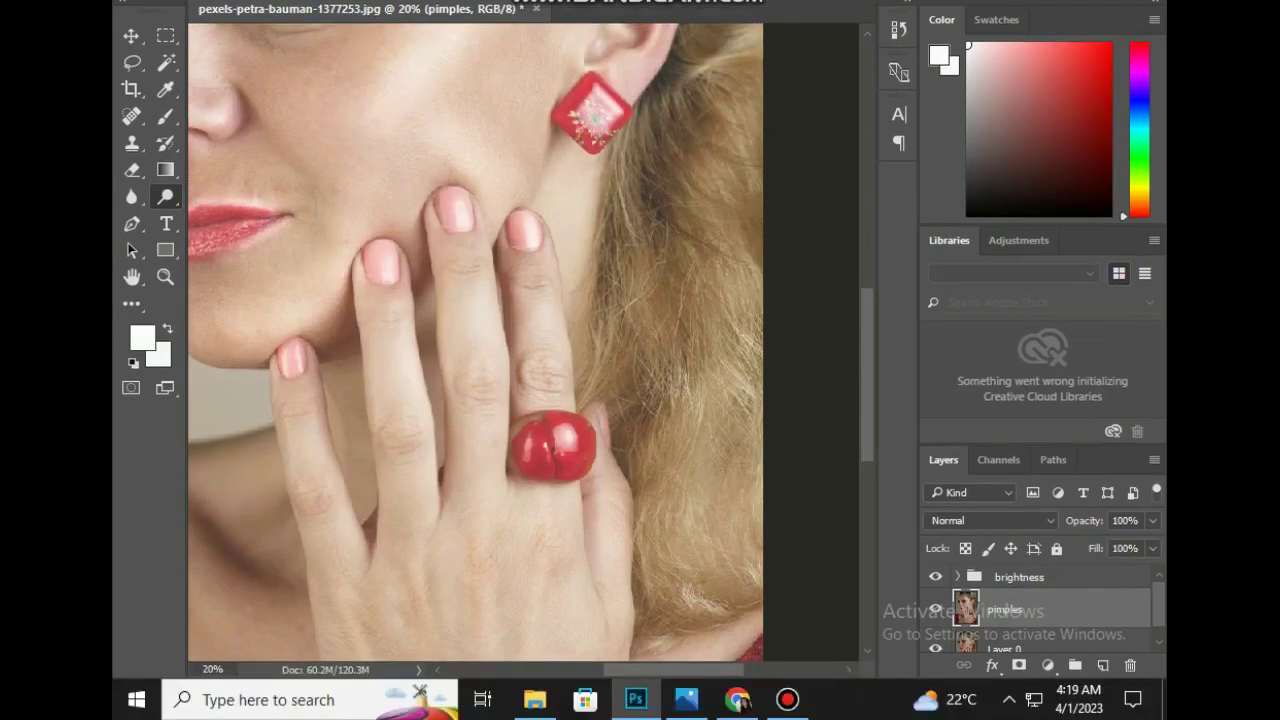
Open and dismiss the status-bar information list, then scroll the view left and up
left_click(418, 669)
key("Escape")
scroll(500, 350, "left", 2)
scroll(500, 350, "left", 3)
scroll(520, 390, "up", 2)
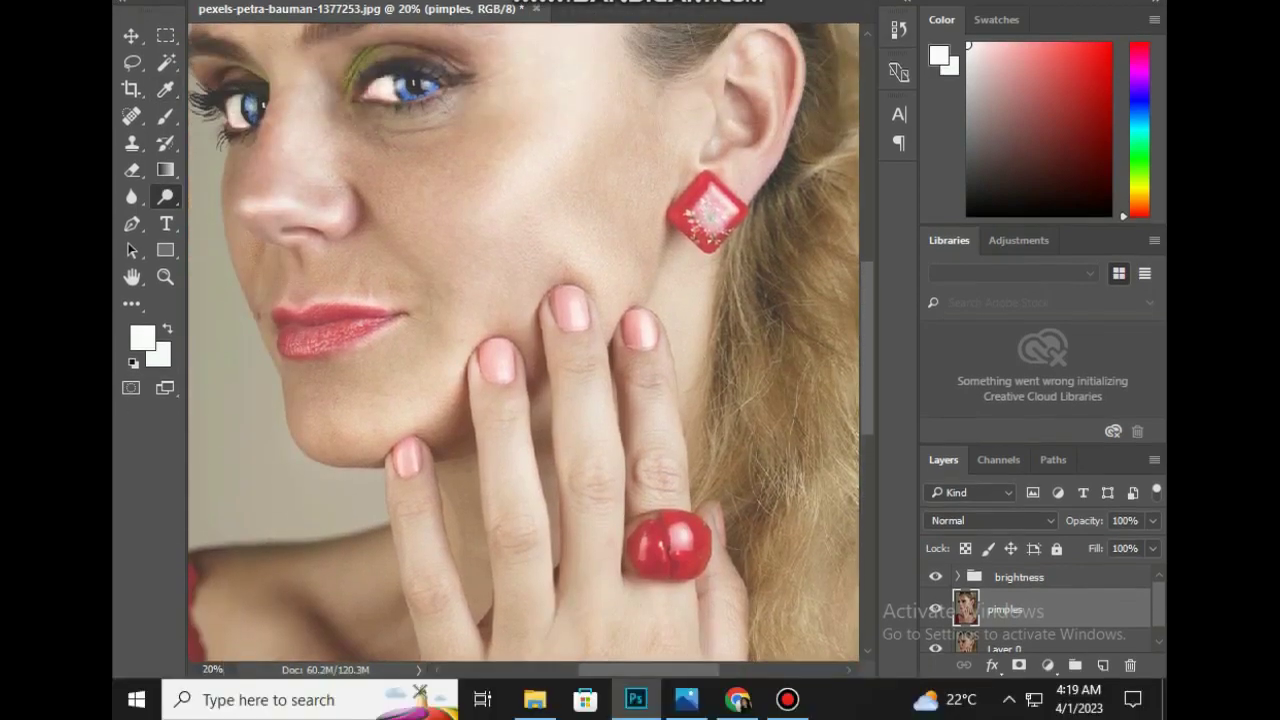
Zoom to 10% and check the Dodge brush size settings
type("10")
key("Return")
left_click(205, 24)
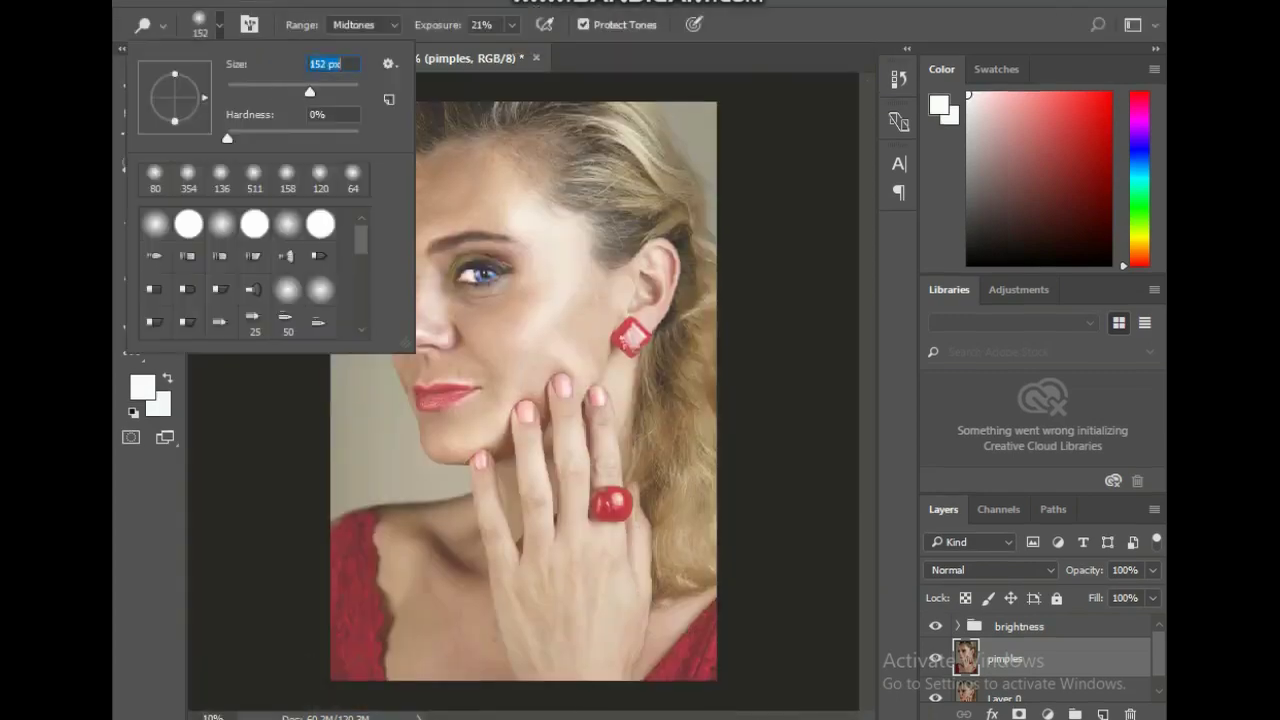
key("Return")
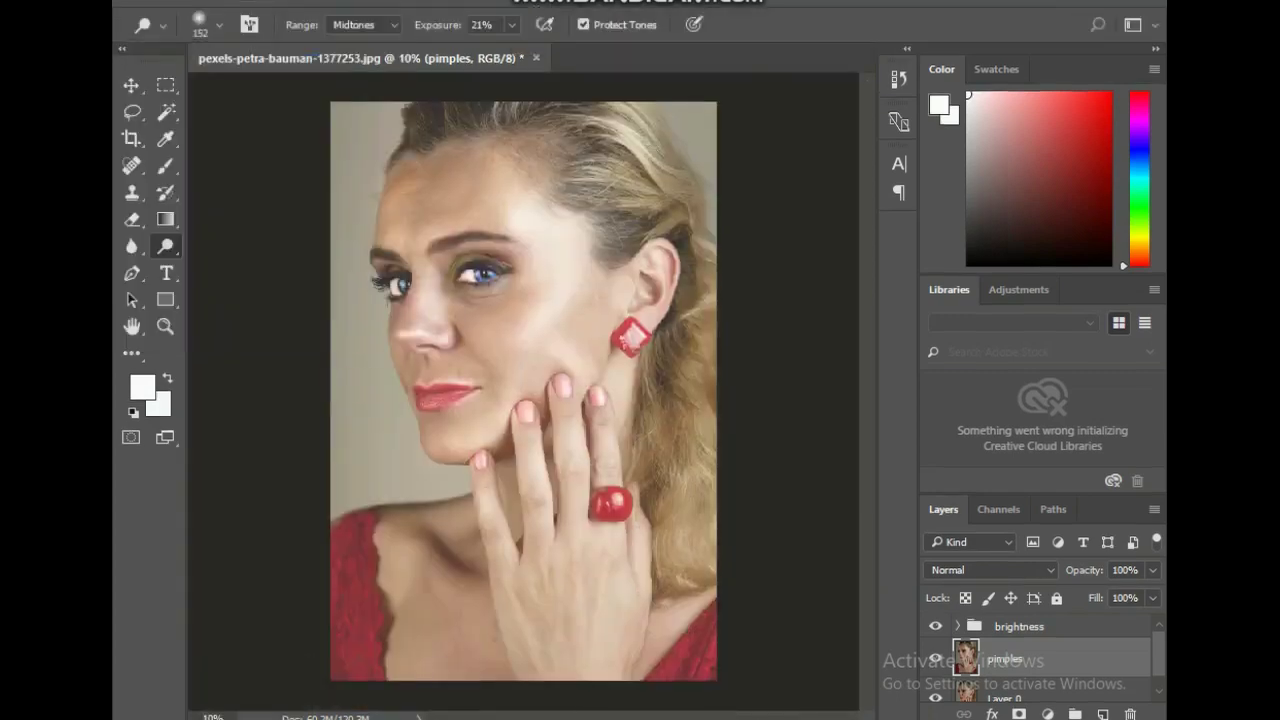
left_click(200, 24)
key("Return")
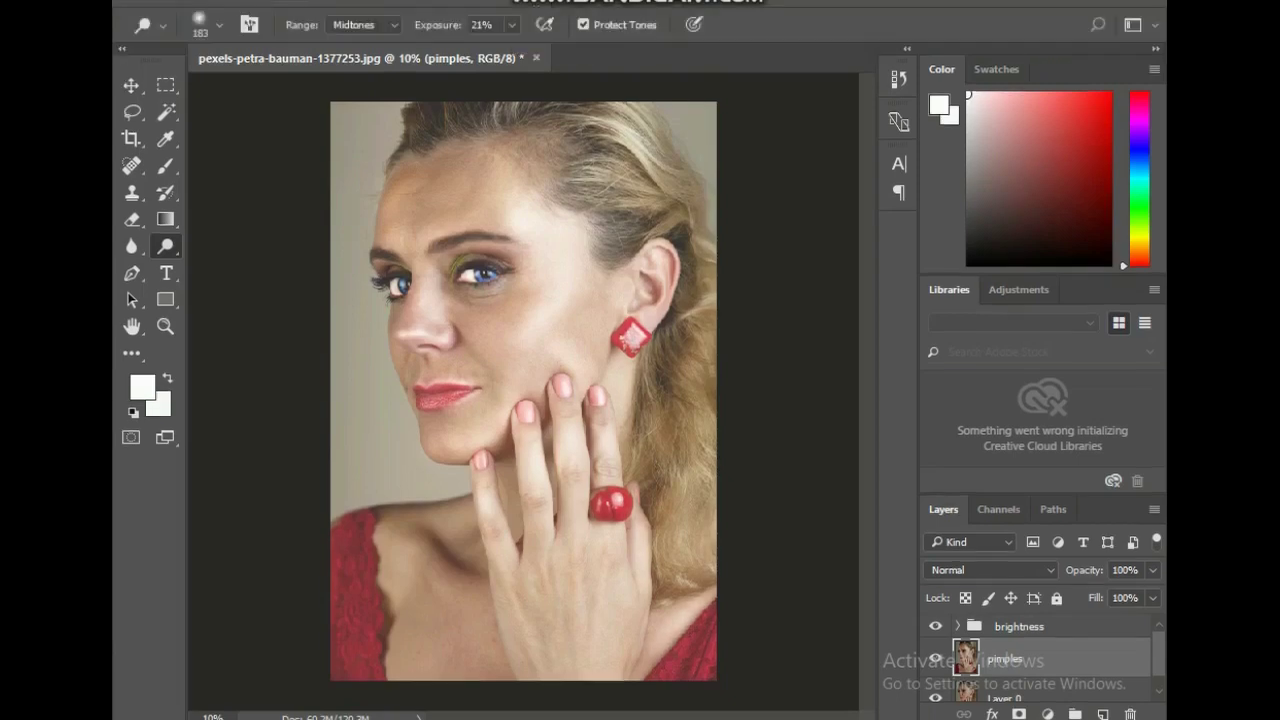
Enlarge the Dodge brush to 306 px and lighten the hair along the right edge
left_click(200, 24)
key("Return")
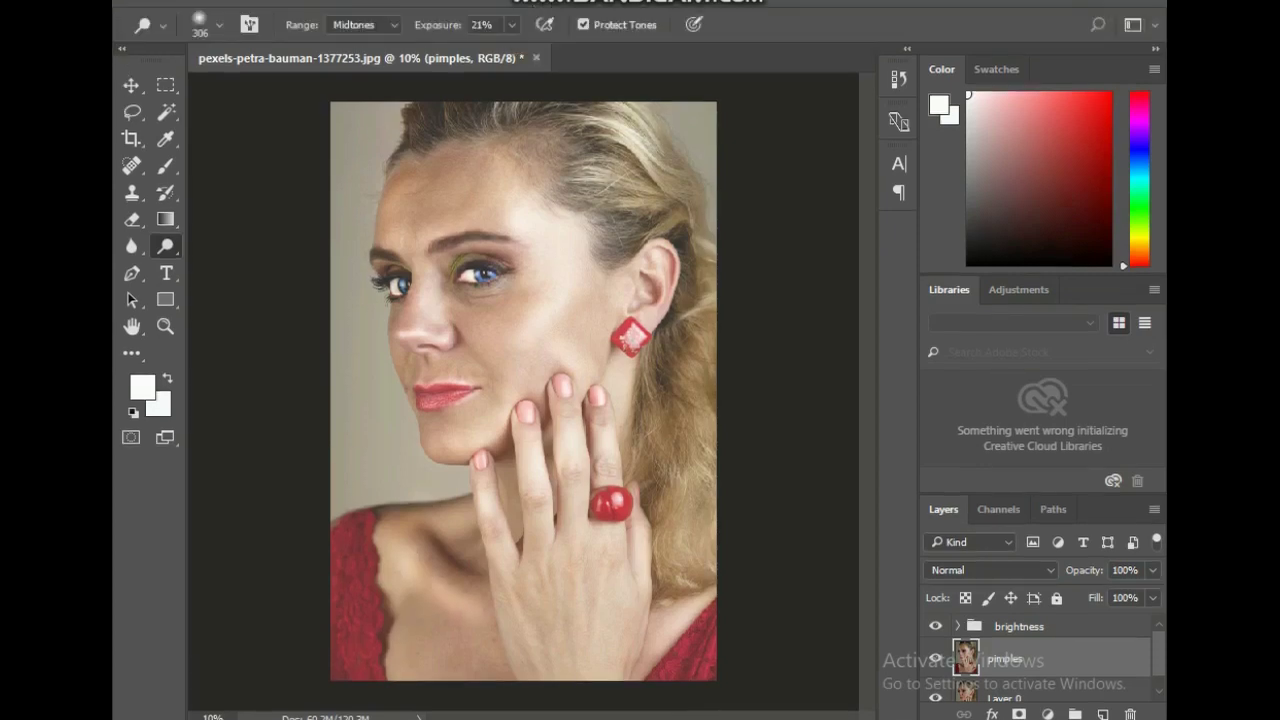
left_click_drag(708, 300, 708, 228)
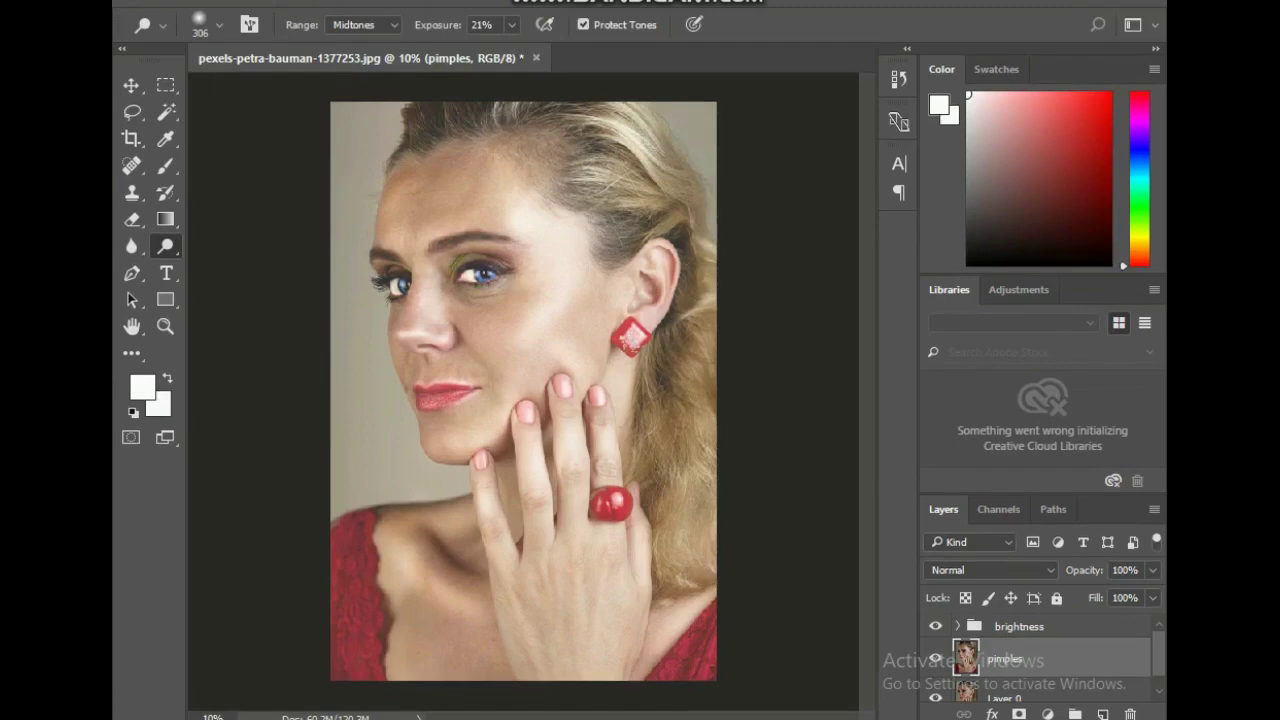
left_click_drag(706, 500, 708, 360)
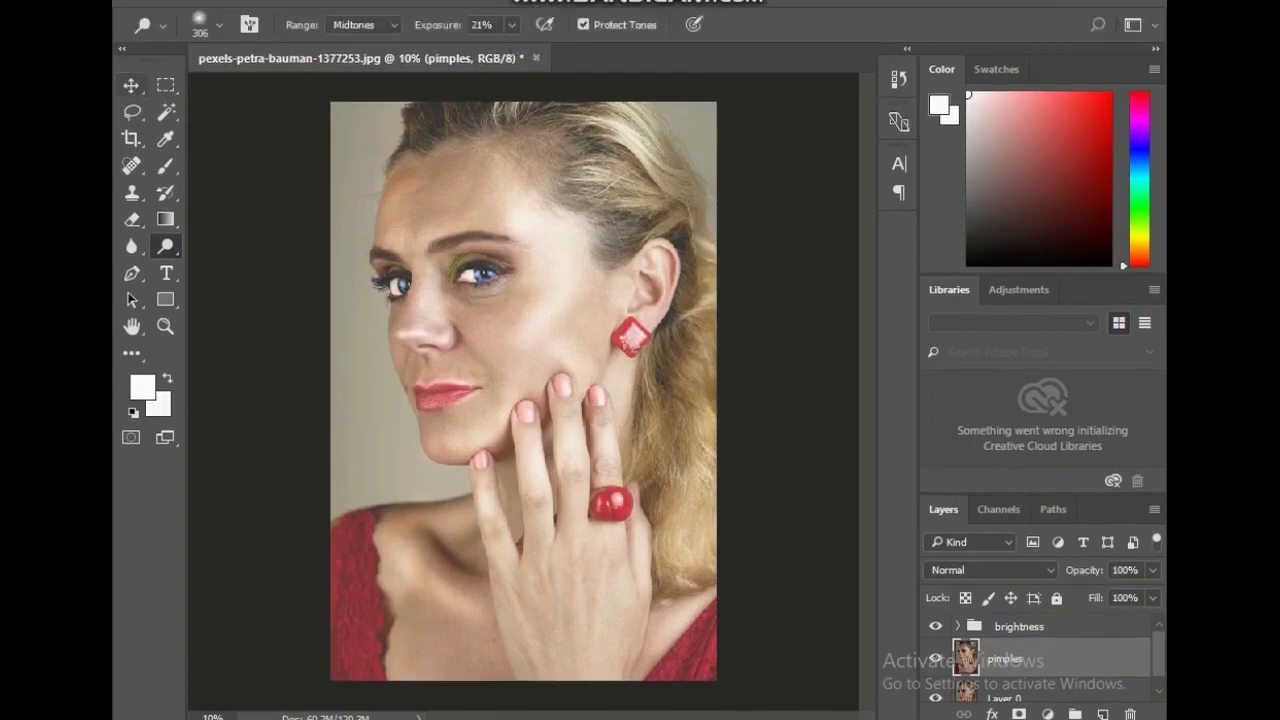
Switch to the Burn tool with a 199 px brush at 25% exposure
right_click(165, 246)
left_click(250, 266)
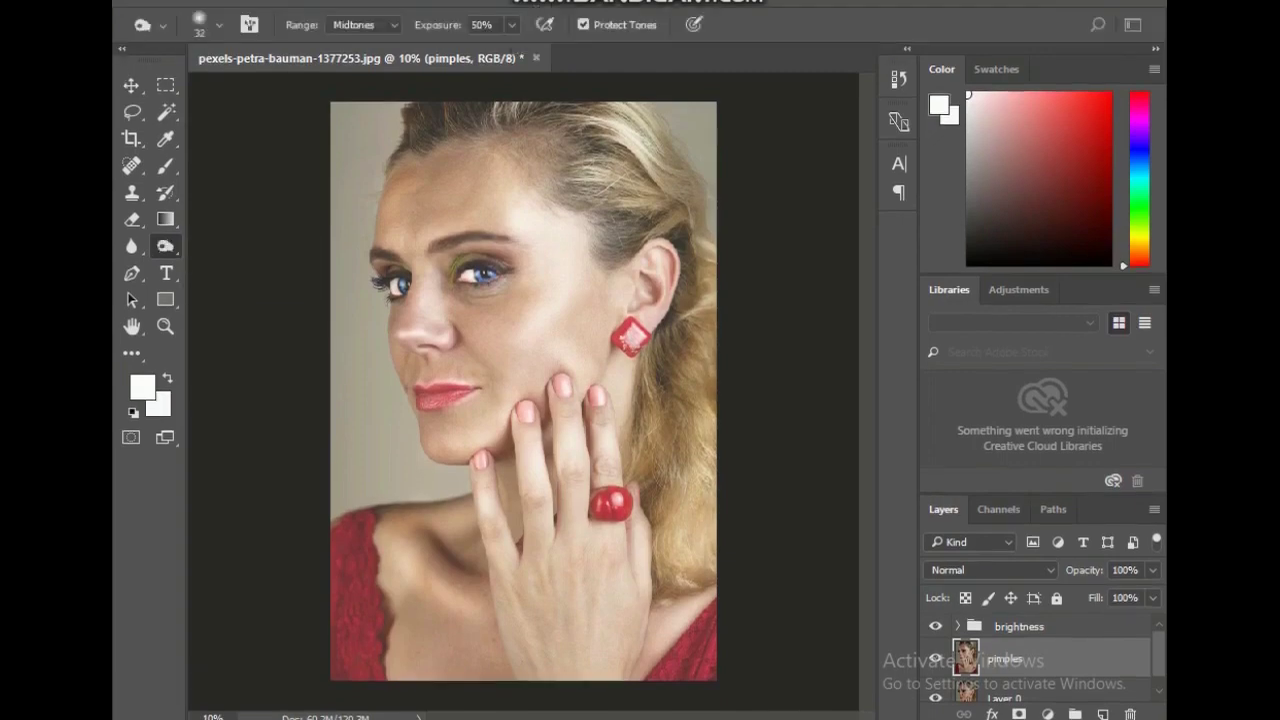
left_click(218, 24)
left_click_drag(246, 91, 279, 91)
type("199")
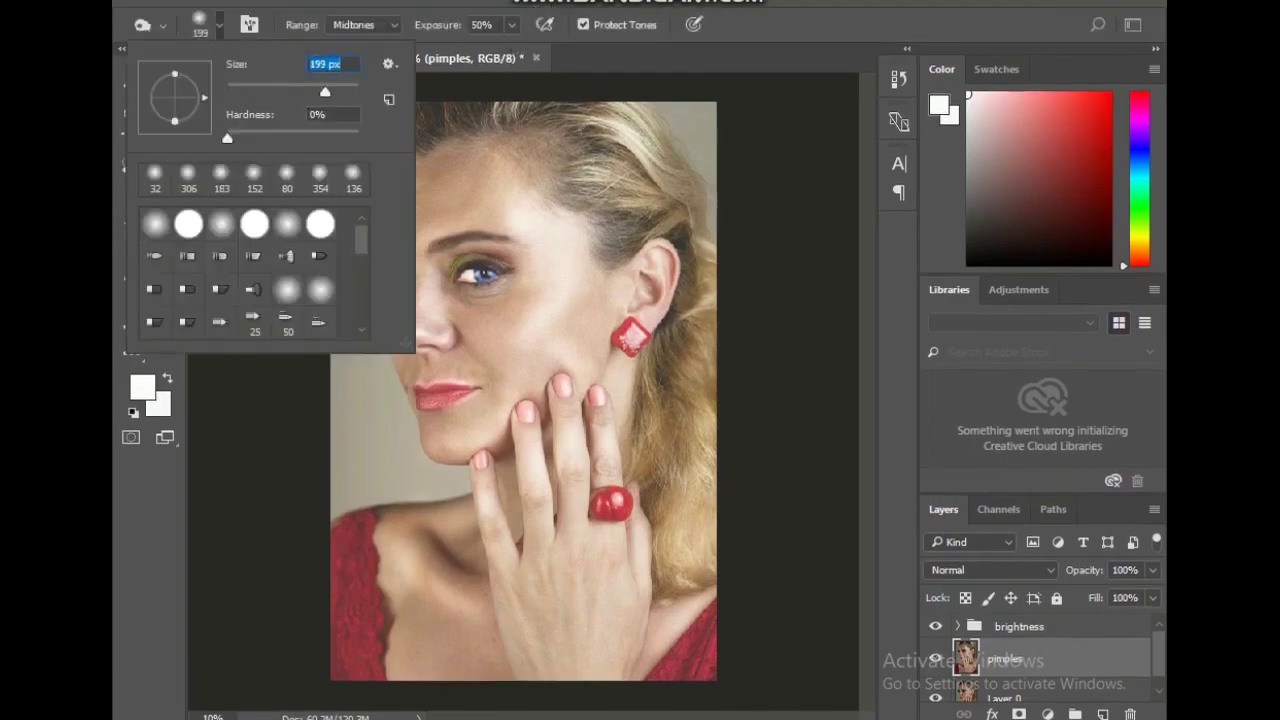
key("Return")
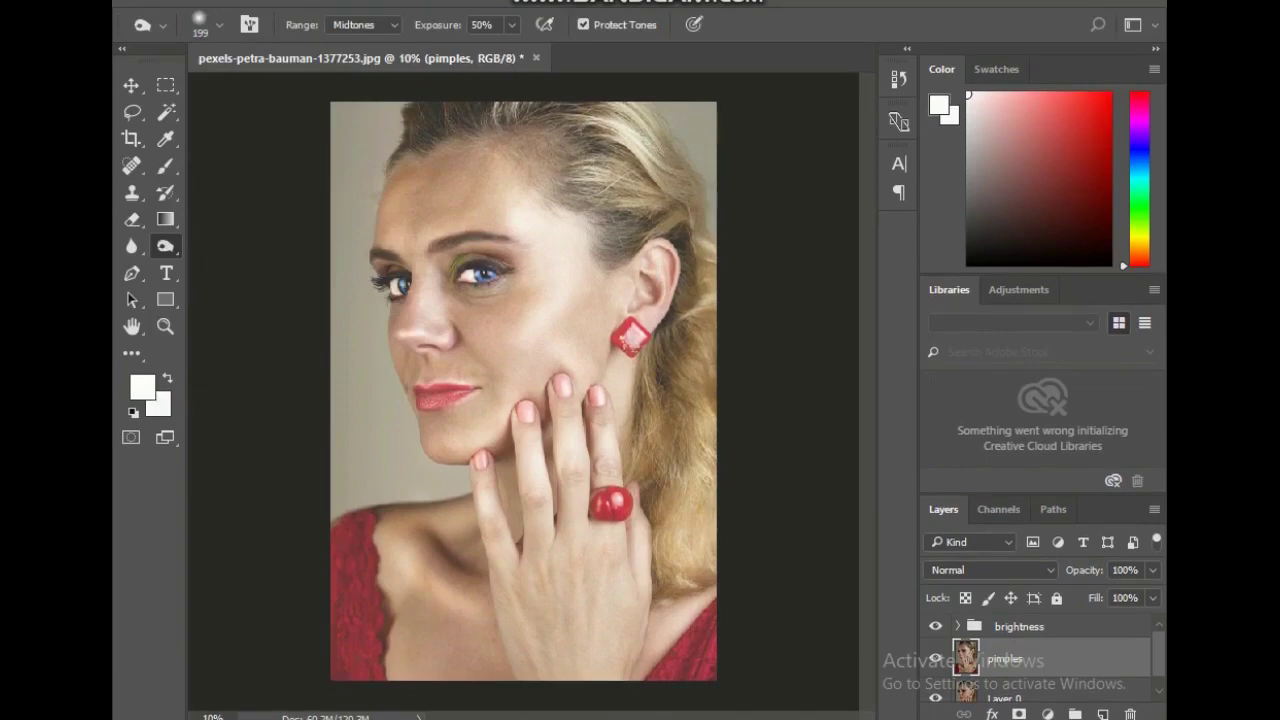
key("2")
key("5")
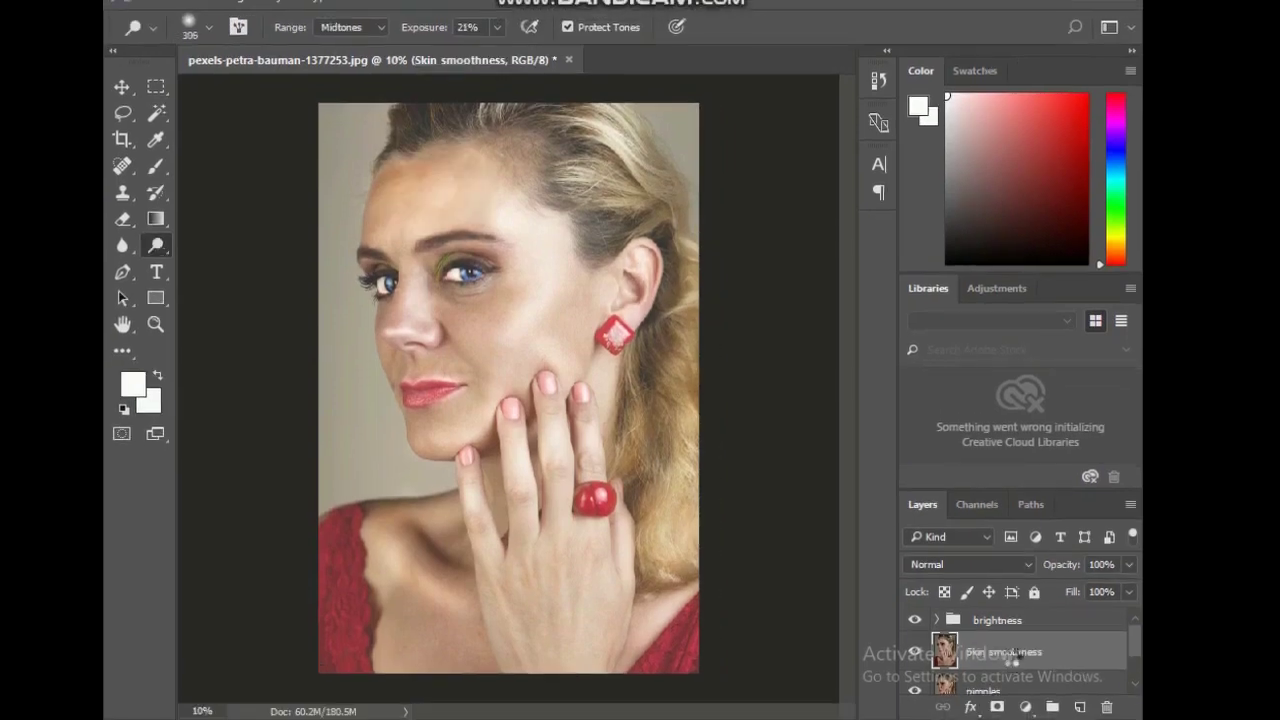
Invert the Skin smoothness layer with Ctrl+I and open the blend-mode list
key("ctrl+i")
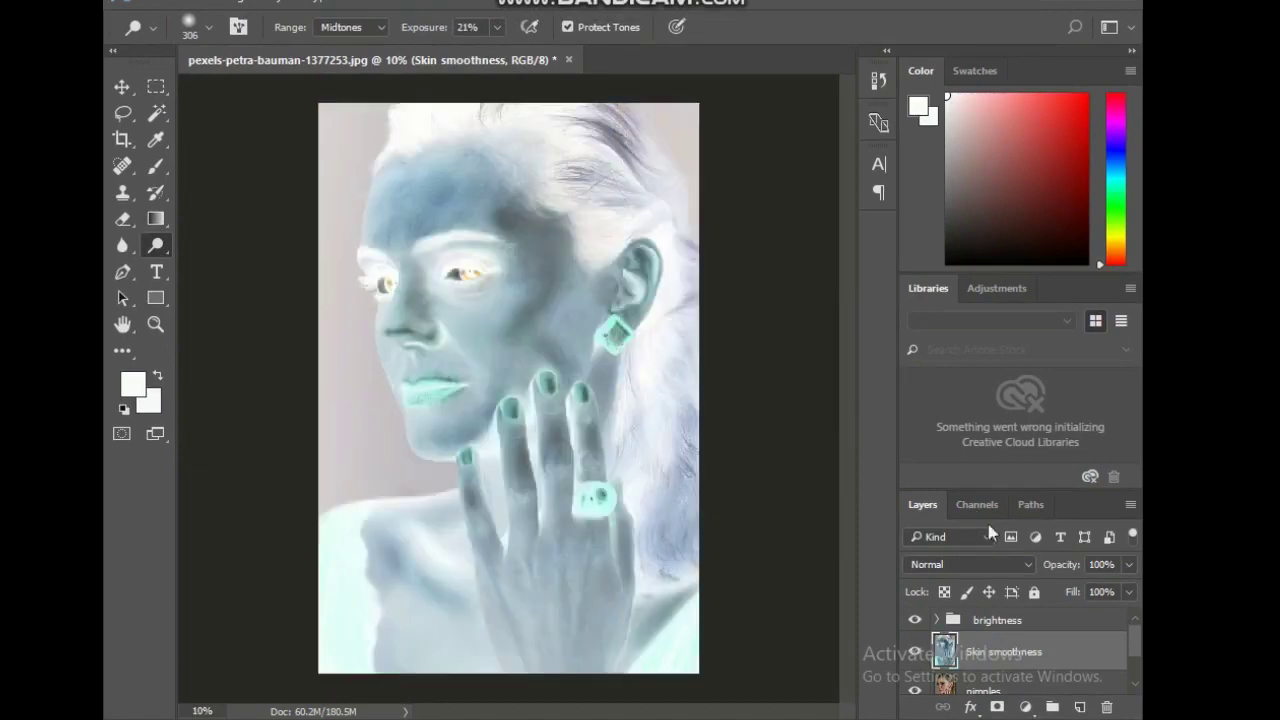
left_click(1000, 564)
Set the layer to Vivid Light and convert it for Smart Filters
left_click(964, 392)
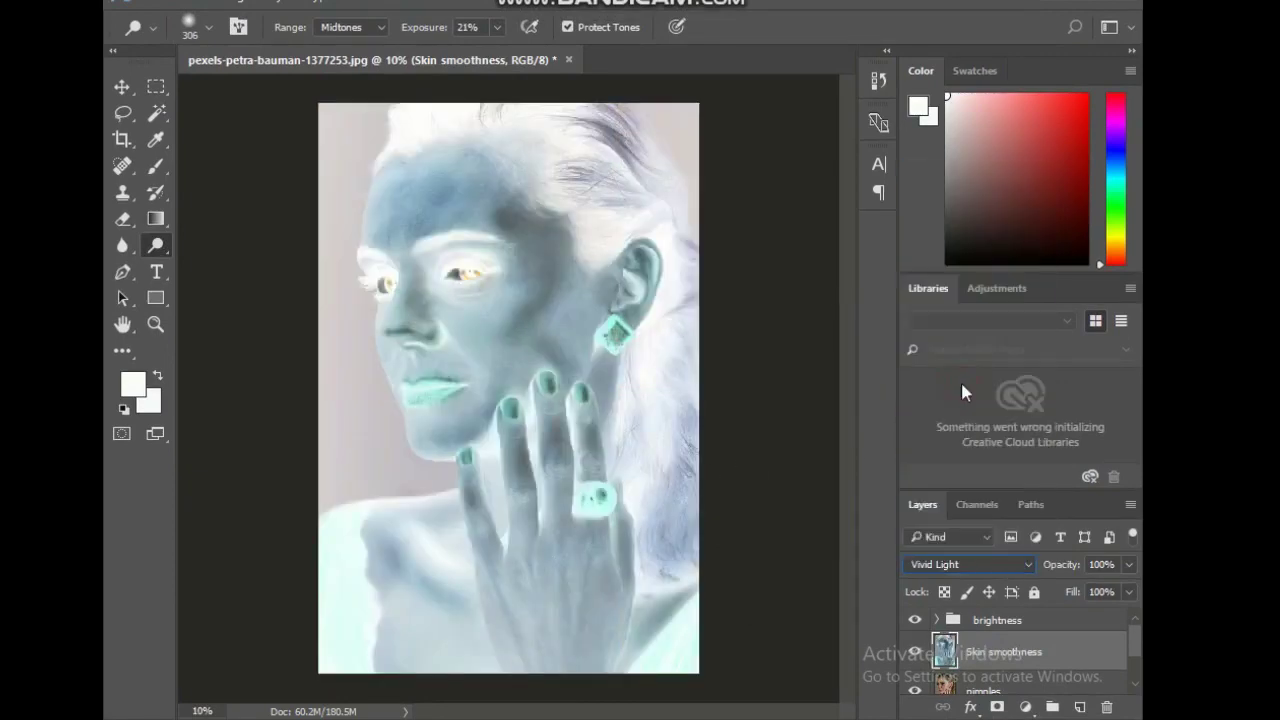
left_click(410, 4)
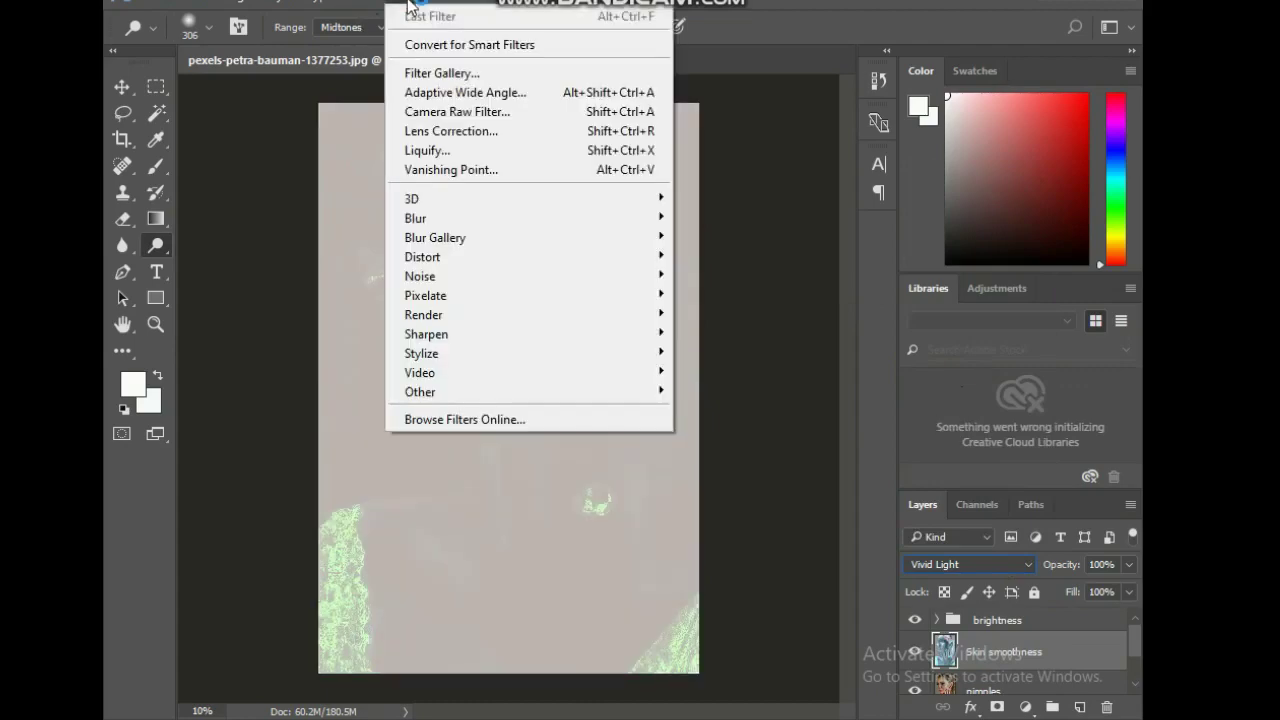
left_click(660, 45)
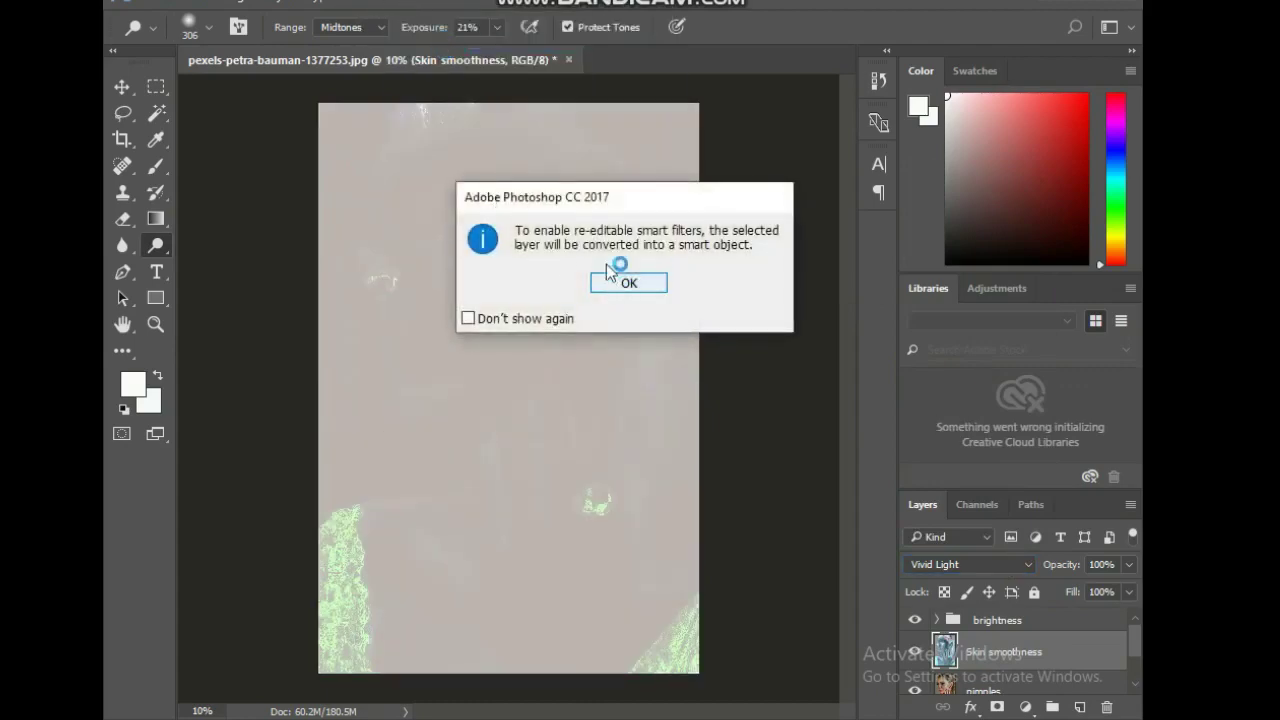
left_click(628, 283)
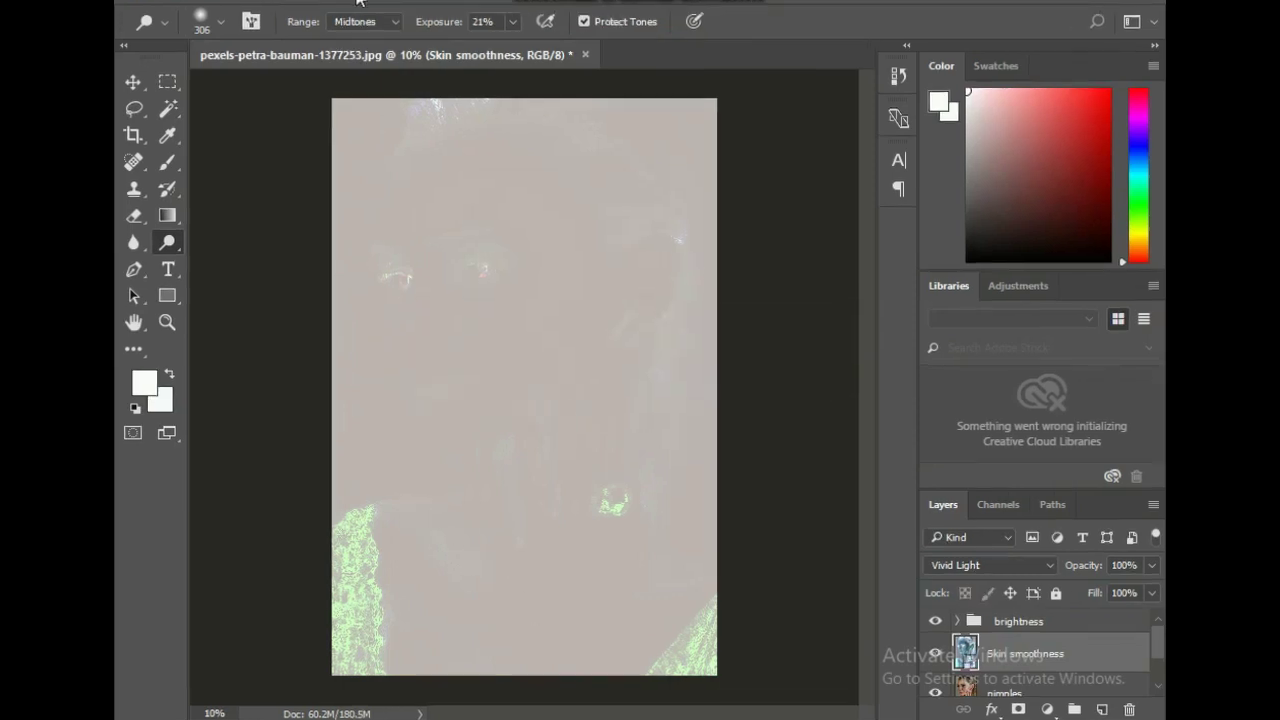
Apply a High Pass filter with a radius of about 7.8
left_click(426, 3)
mouse_move(435, 390)
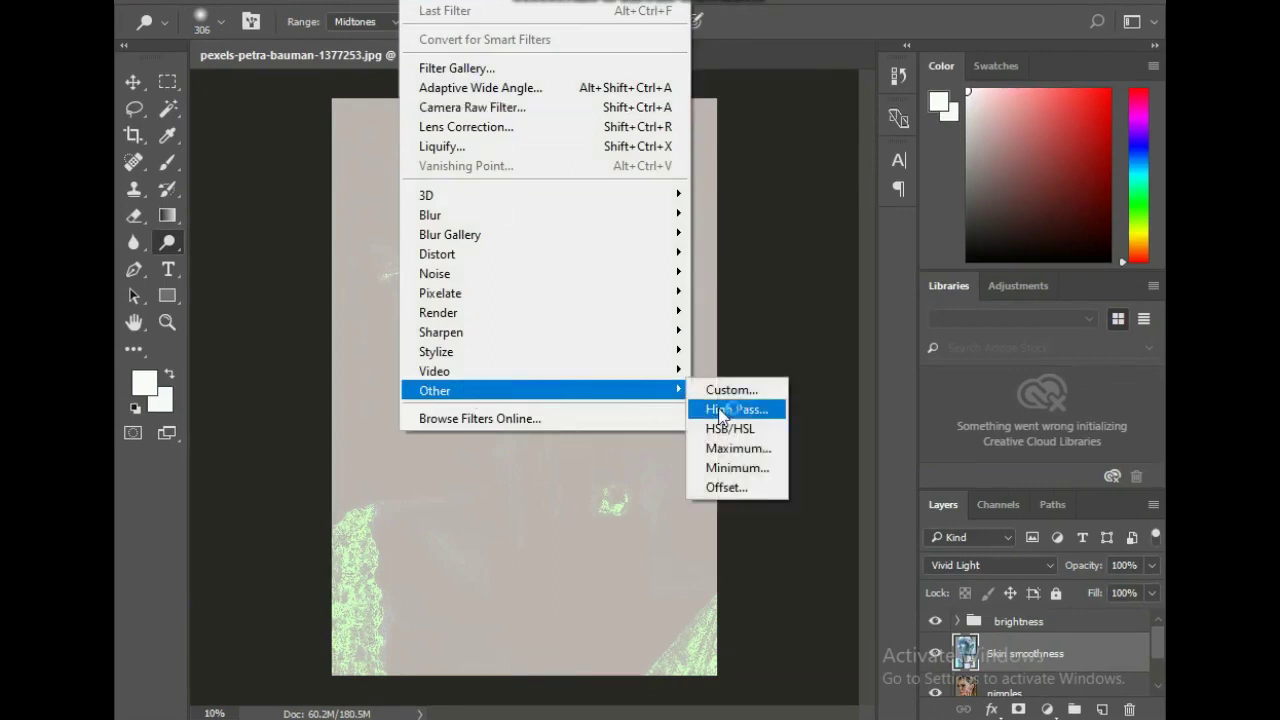
left_click(756, 408)
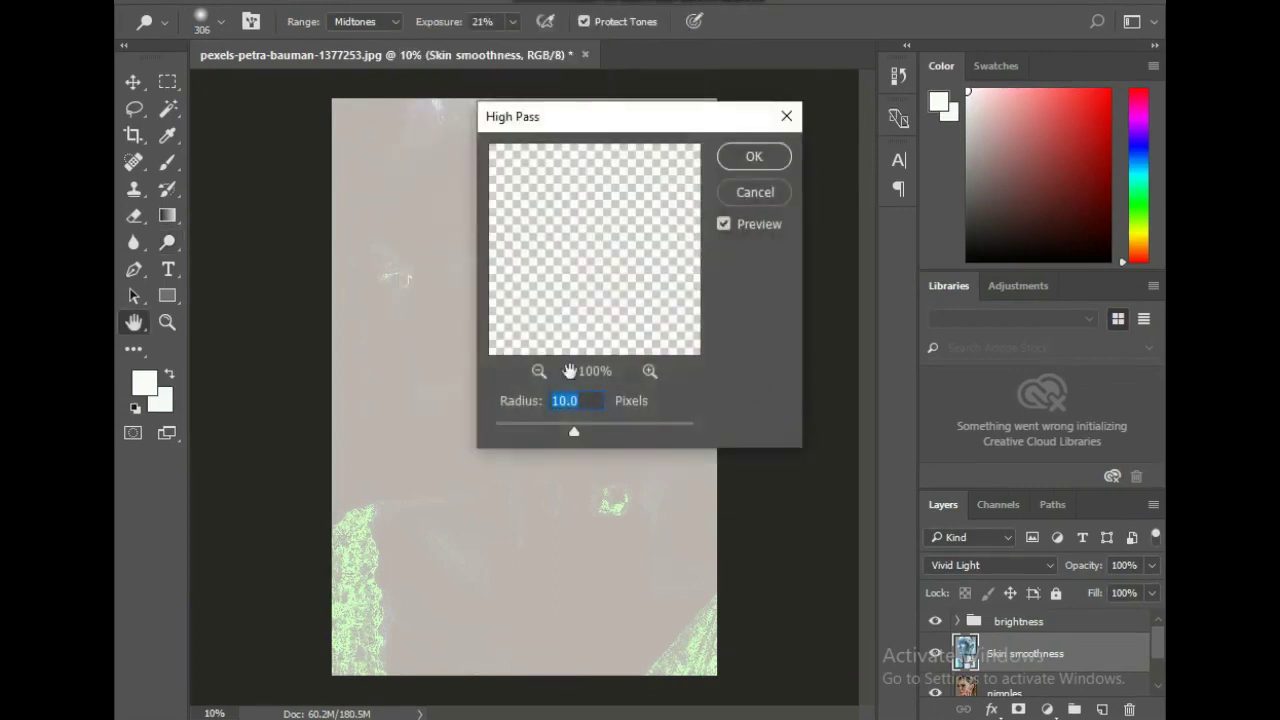
left_click_drag(690, 126, 806, 154)
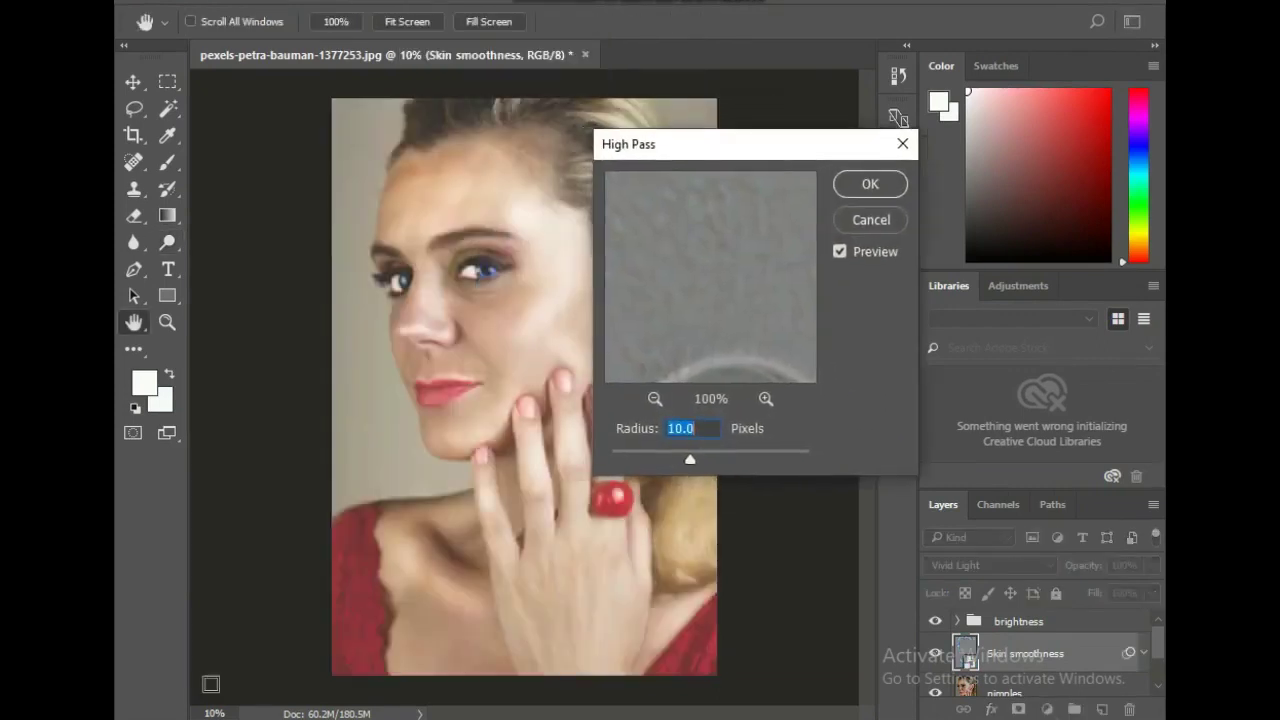
left_click_drag(702, 458, 686, 459)
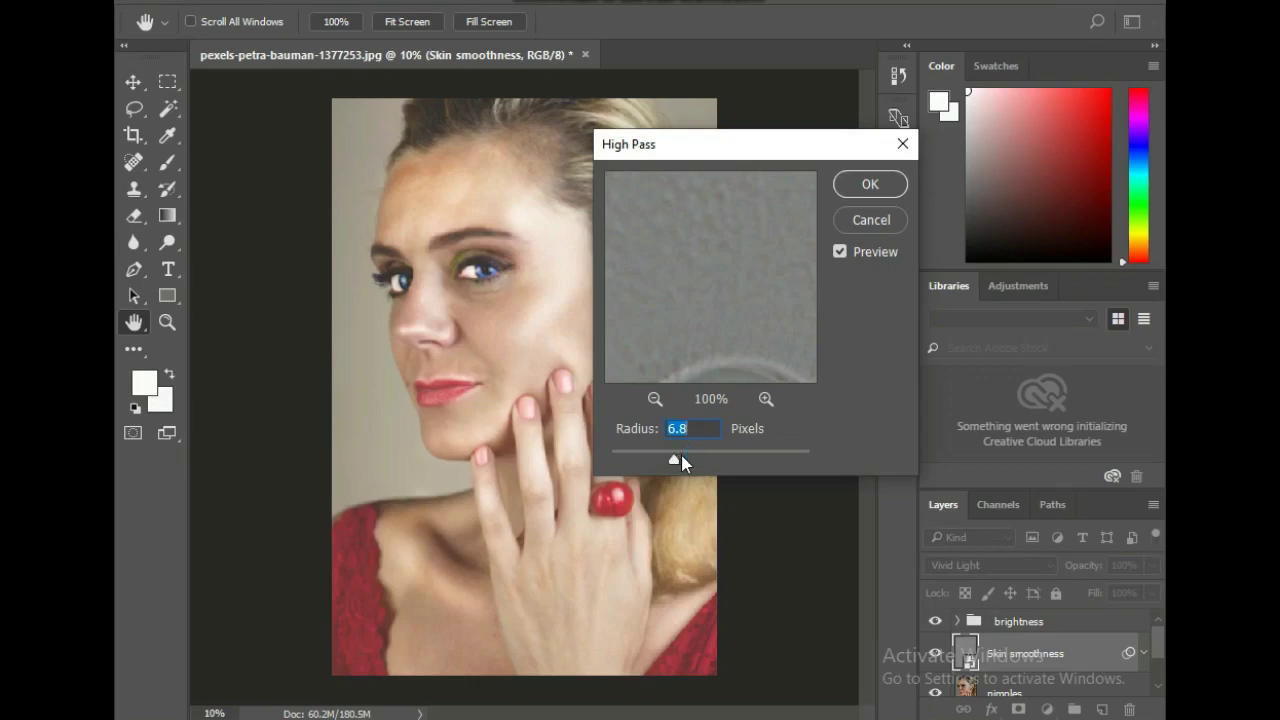
left_click_drag(676, 457, 690, 458)
left_click(870, 188)
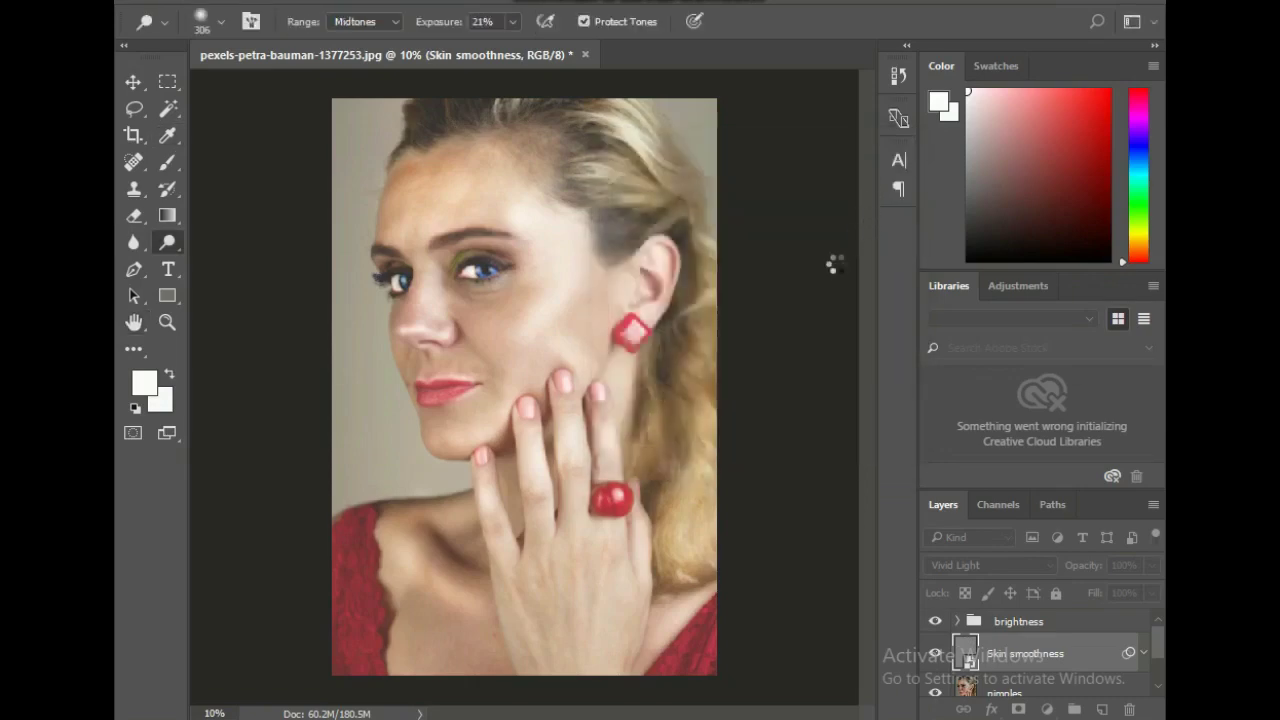
mouse_move(540, 387)
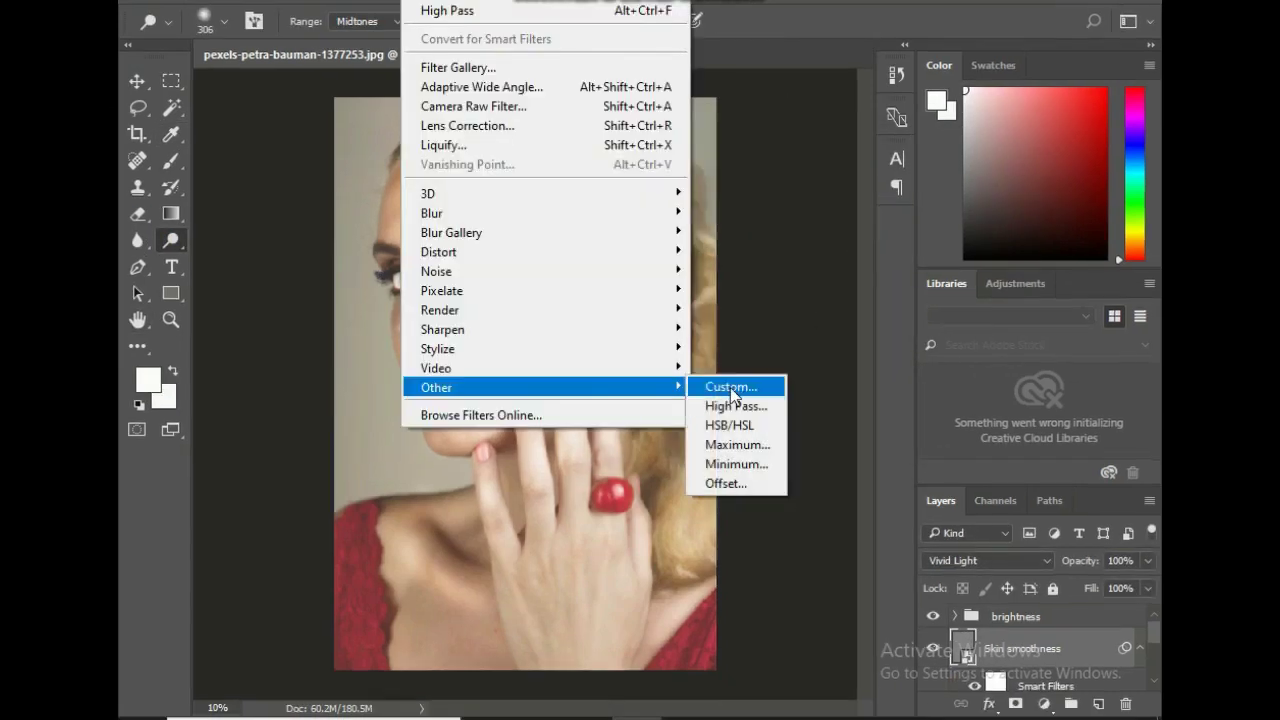
Reopen High Pass and try larger radii, from 52.4 down to 31.8
left_click(749, 406)
left_click(691, 450)
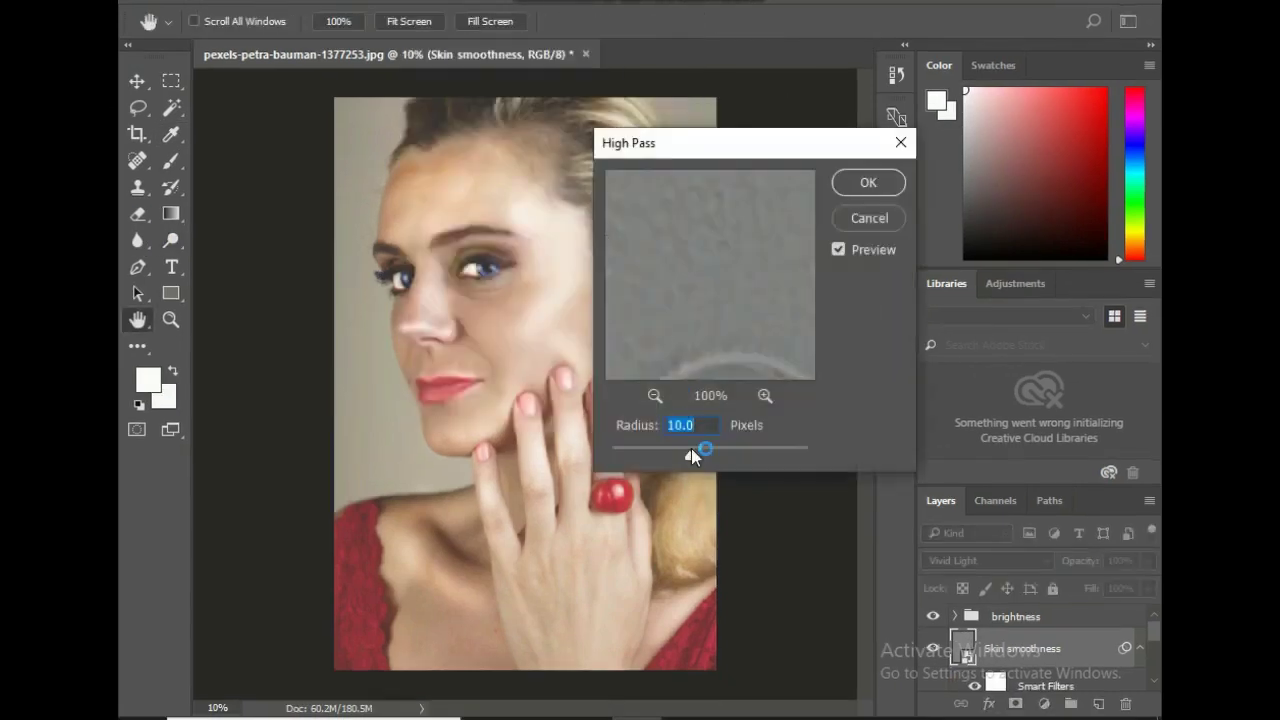
left_click(463, 295)
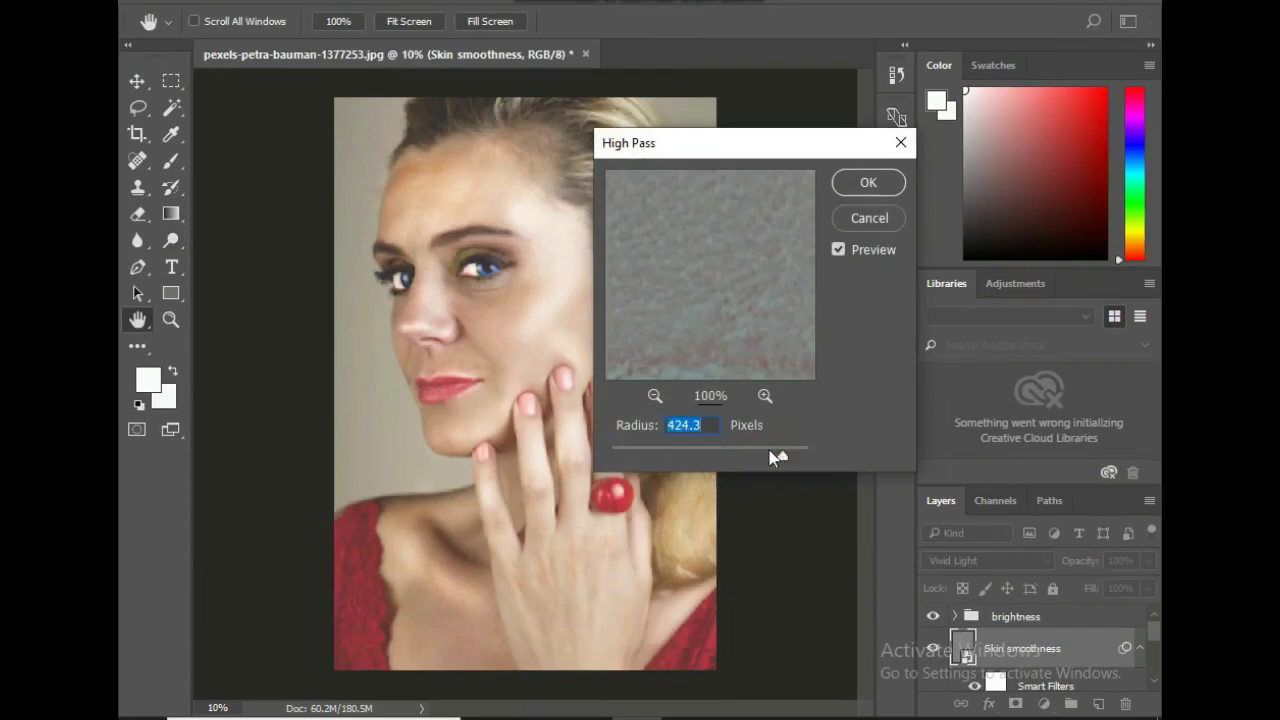
left_click_drag(776, 456, 720, 455)
left_click(704, 458)
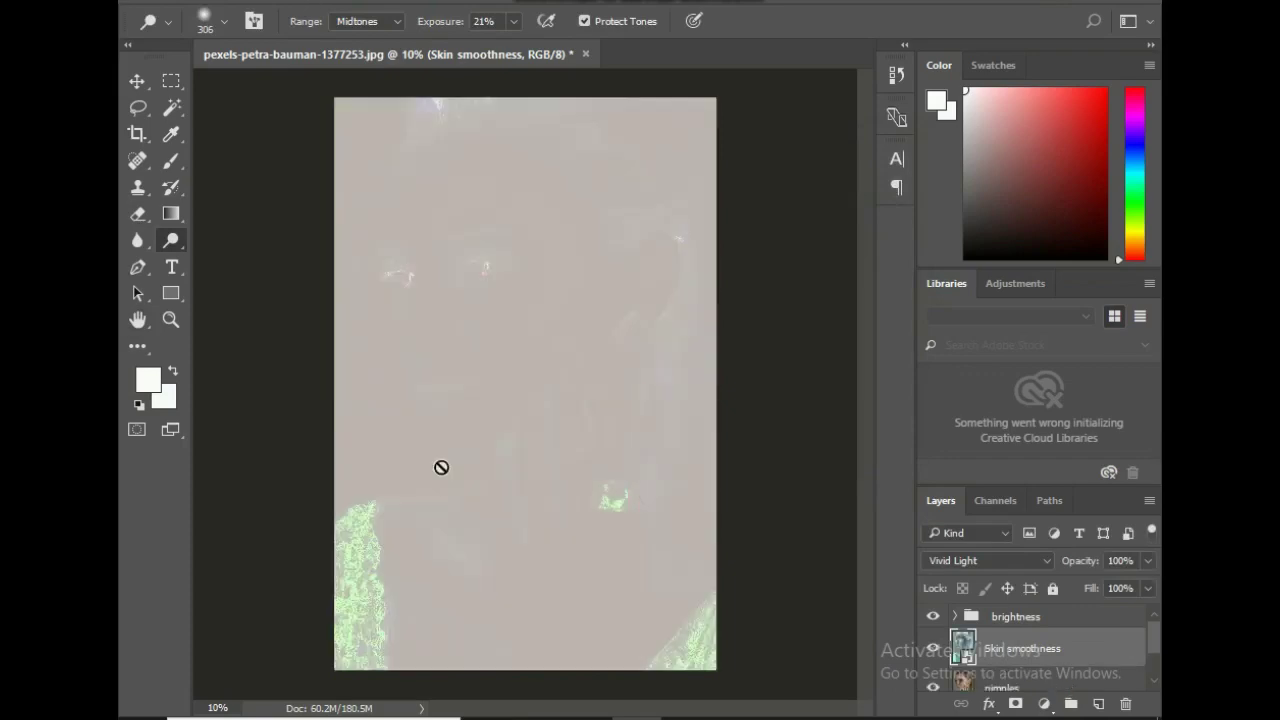
Try High Pass radii of 27.7 and 13.9, then apply it at 16.6 px
left_click(438, 2)
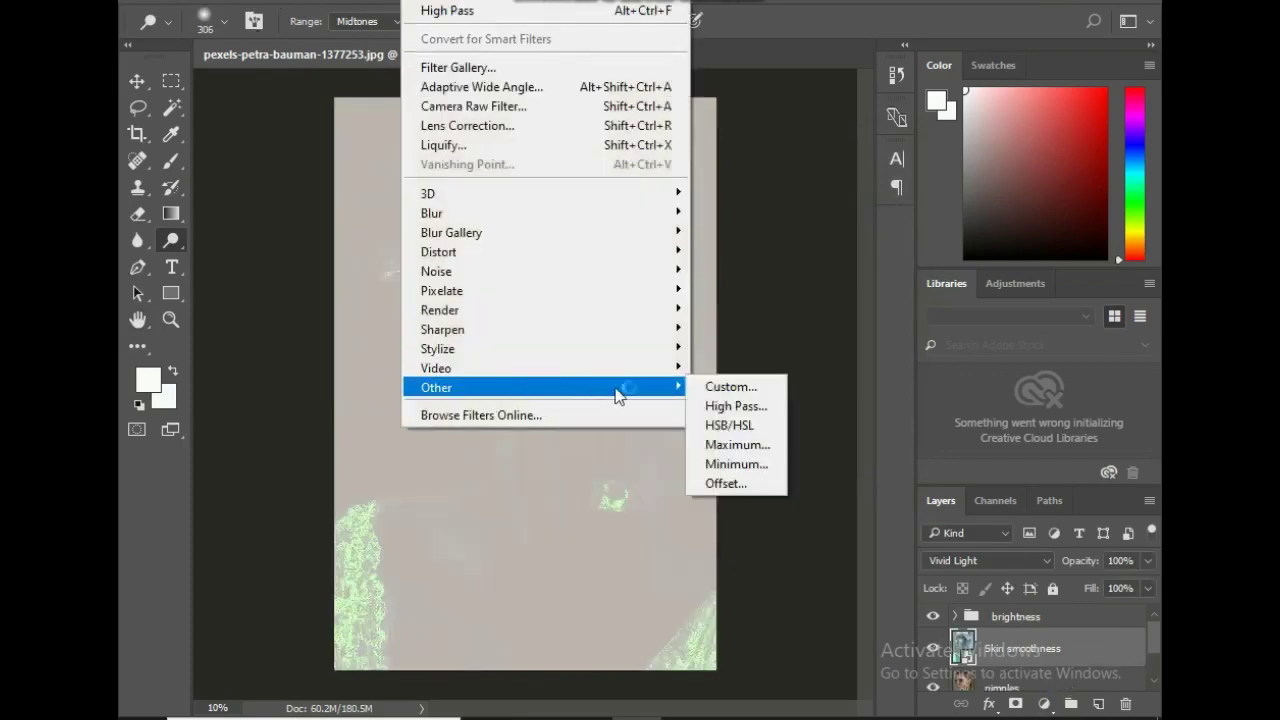
left_click(740, 386)
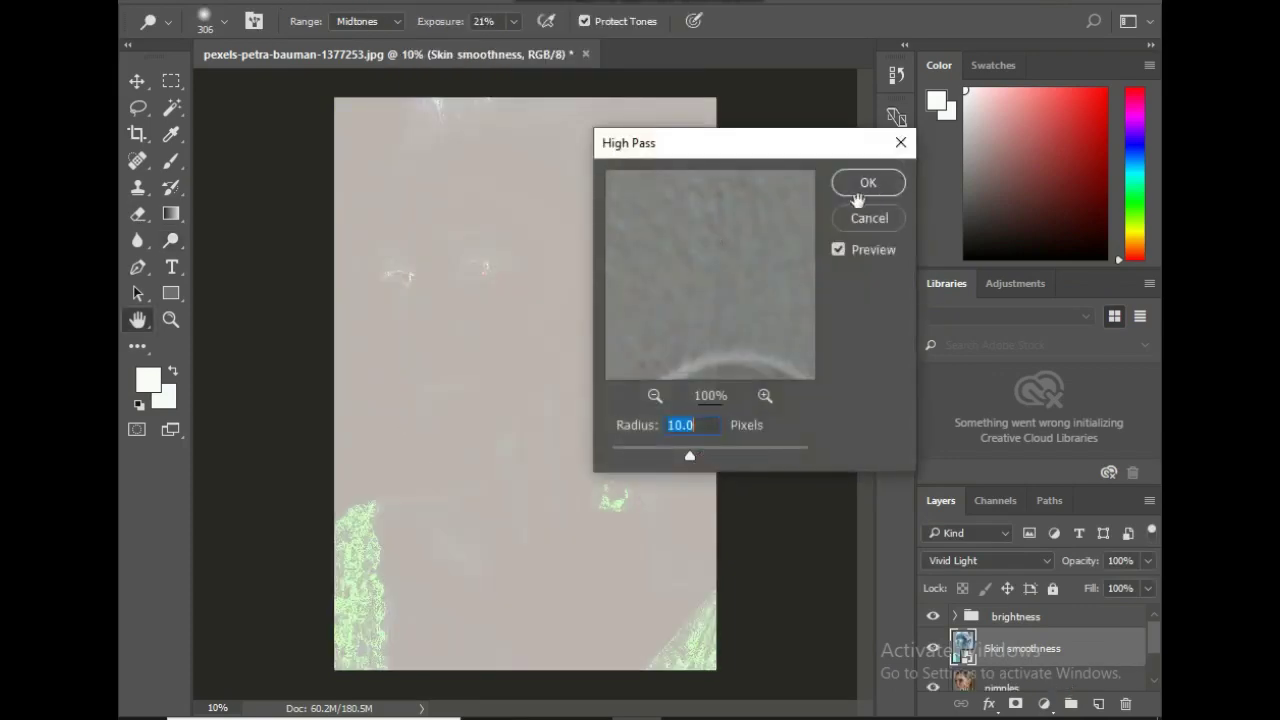
left_click_drag(690, 455, 703, 457)
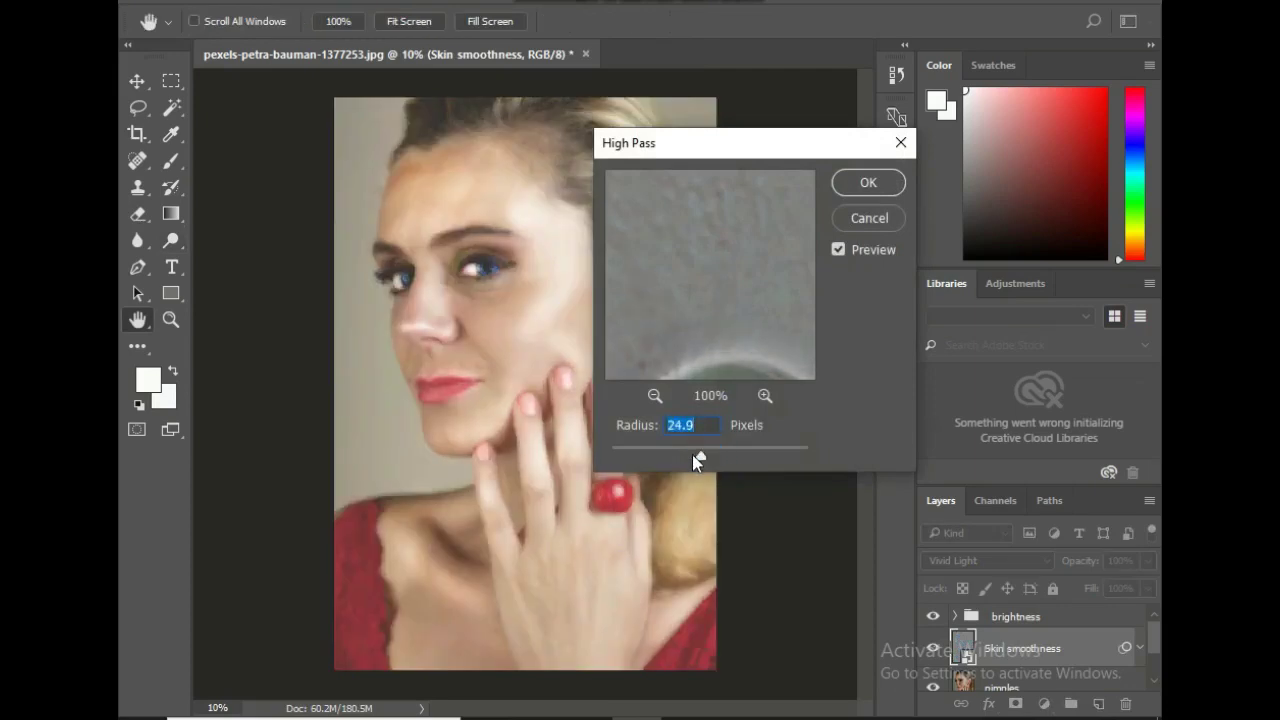
left_click_drag(693, 455, 697, 449)
left_click(876, 181)
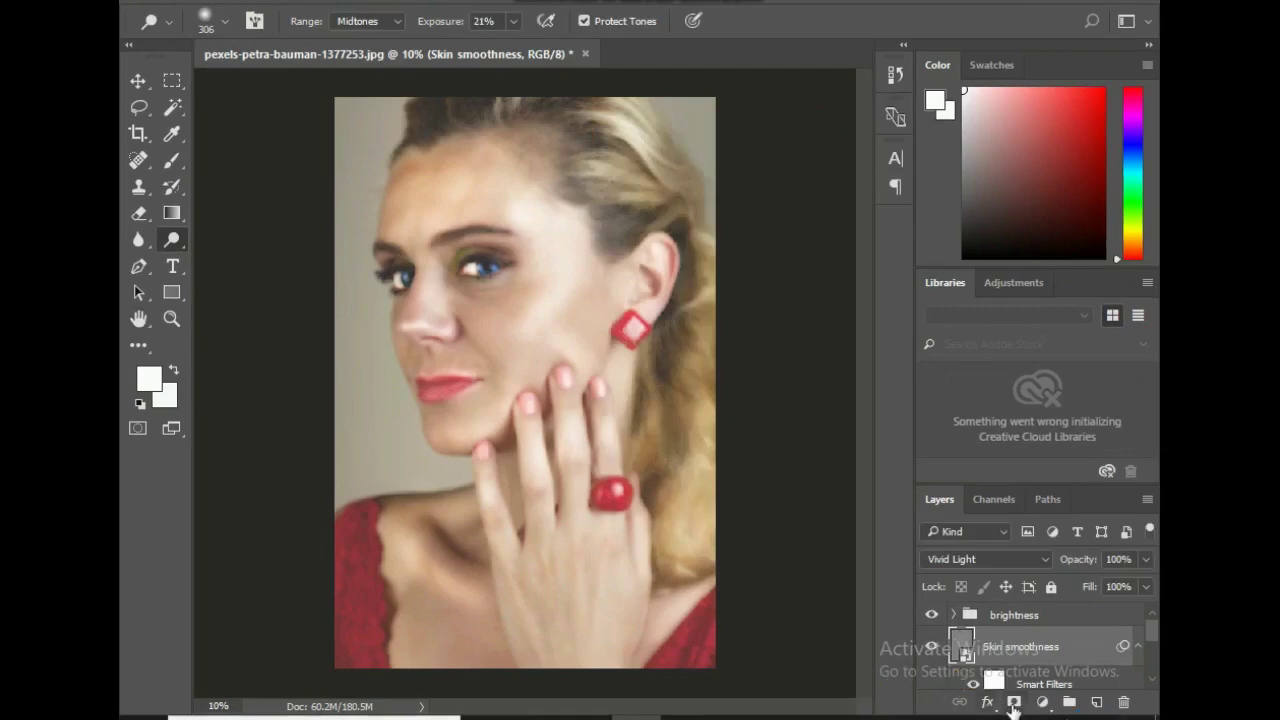
Undo the black layer mask and apply Gaussian Blur at 13.9 px radius to Skin smoothness
left_click(1013, 703, "alt")
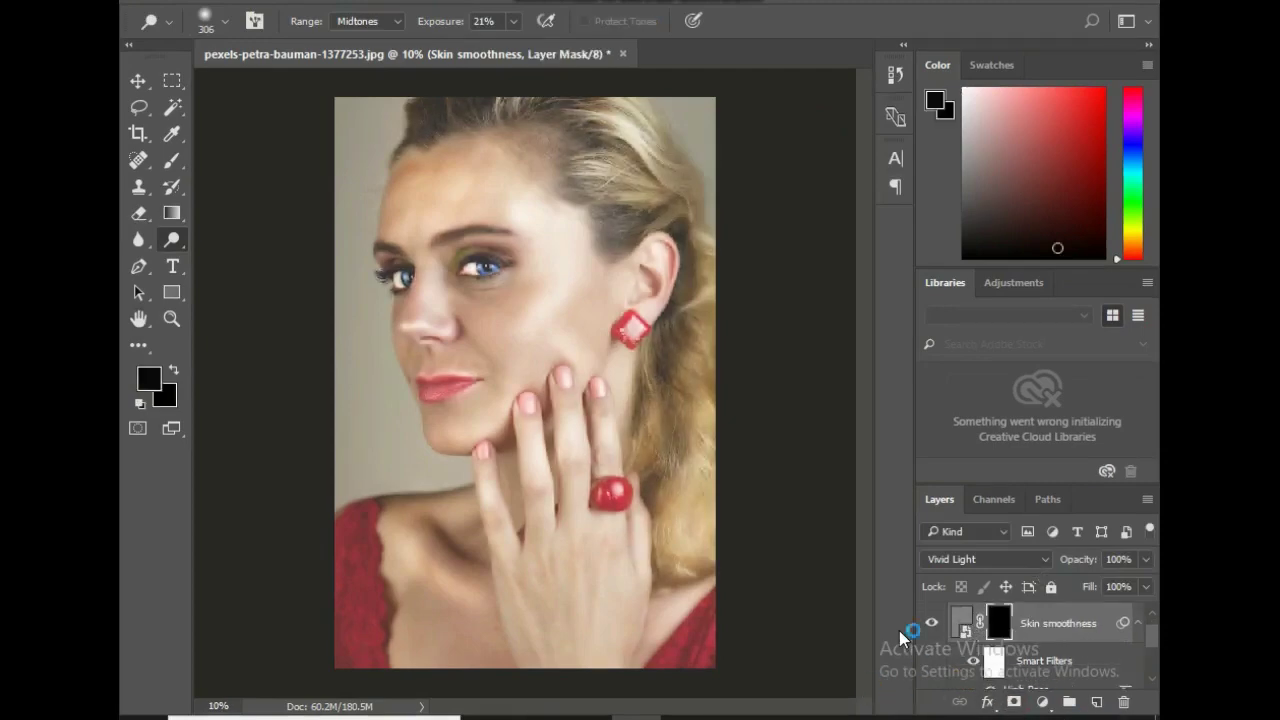
key("ctrl+z")
left_click(438, 2)
mouse_move(540, 212)
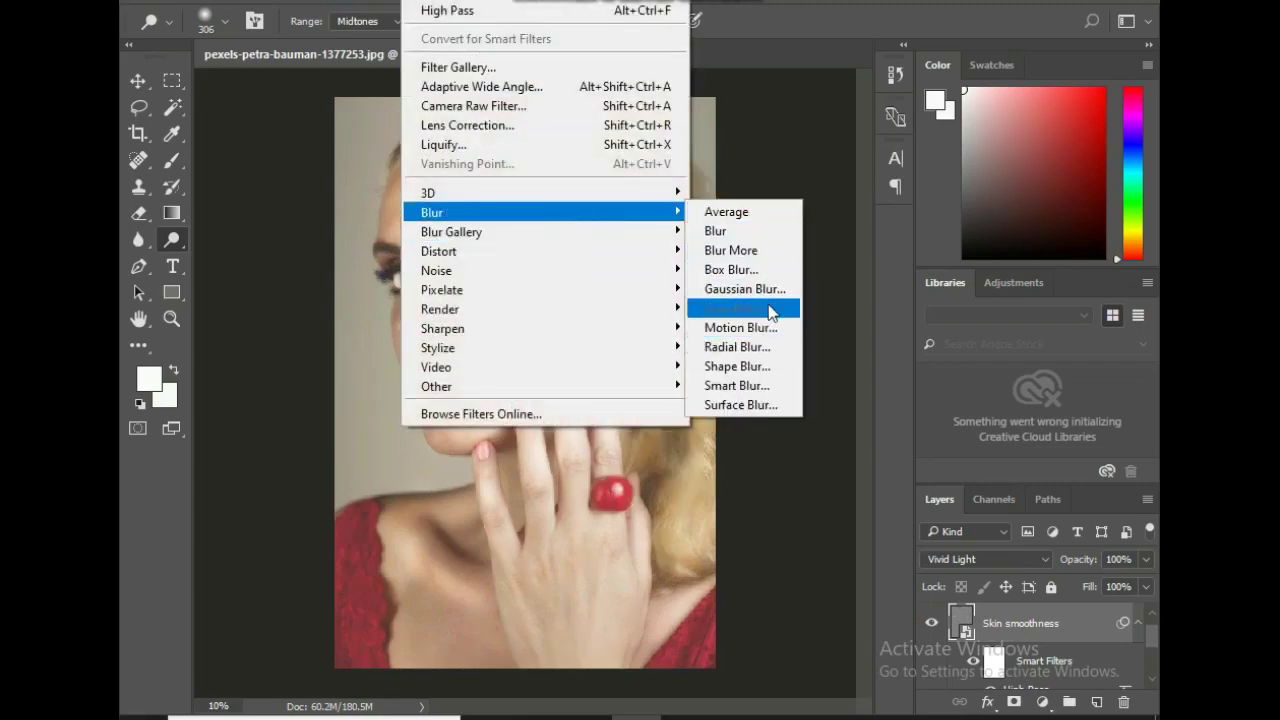
left_click(760, 288)
left_click_drag(627, 139, 745, 145)
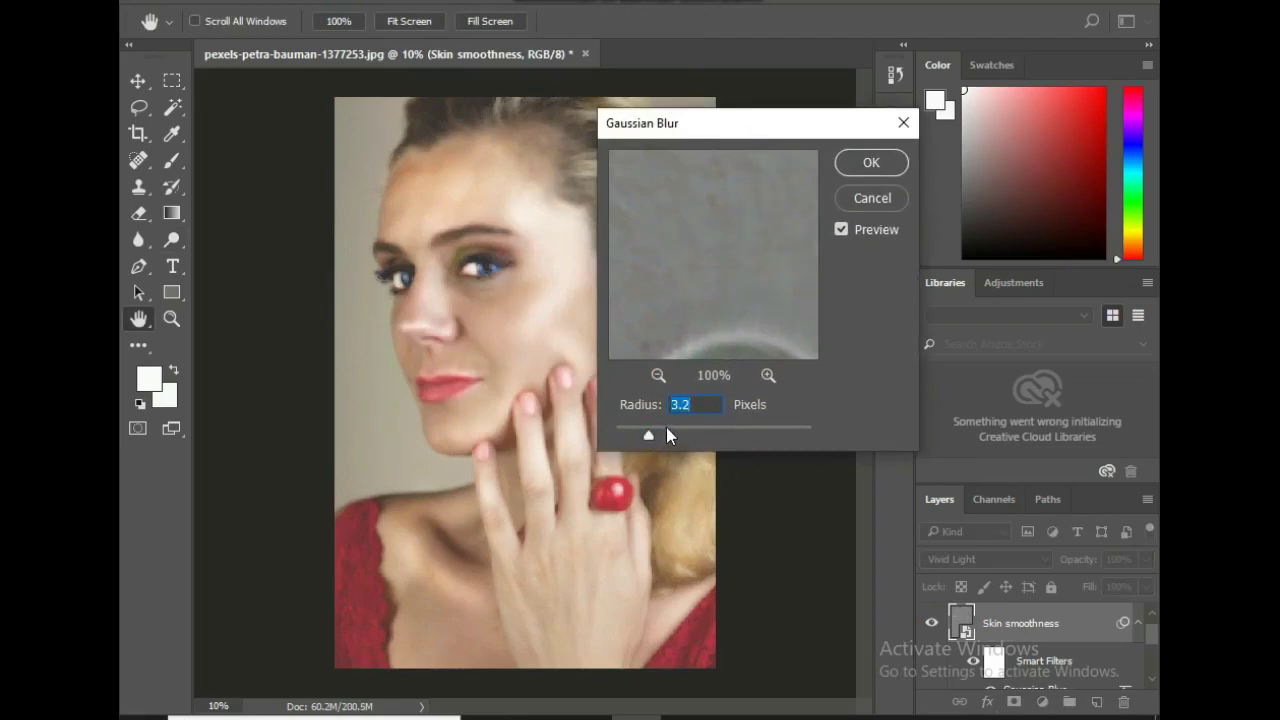
left_click_drag(666, 427, 664, 426)
left_click(674, 428)
left_click(697, 437)
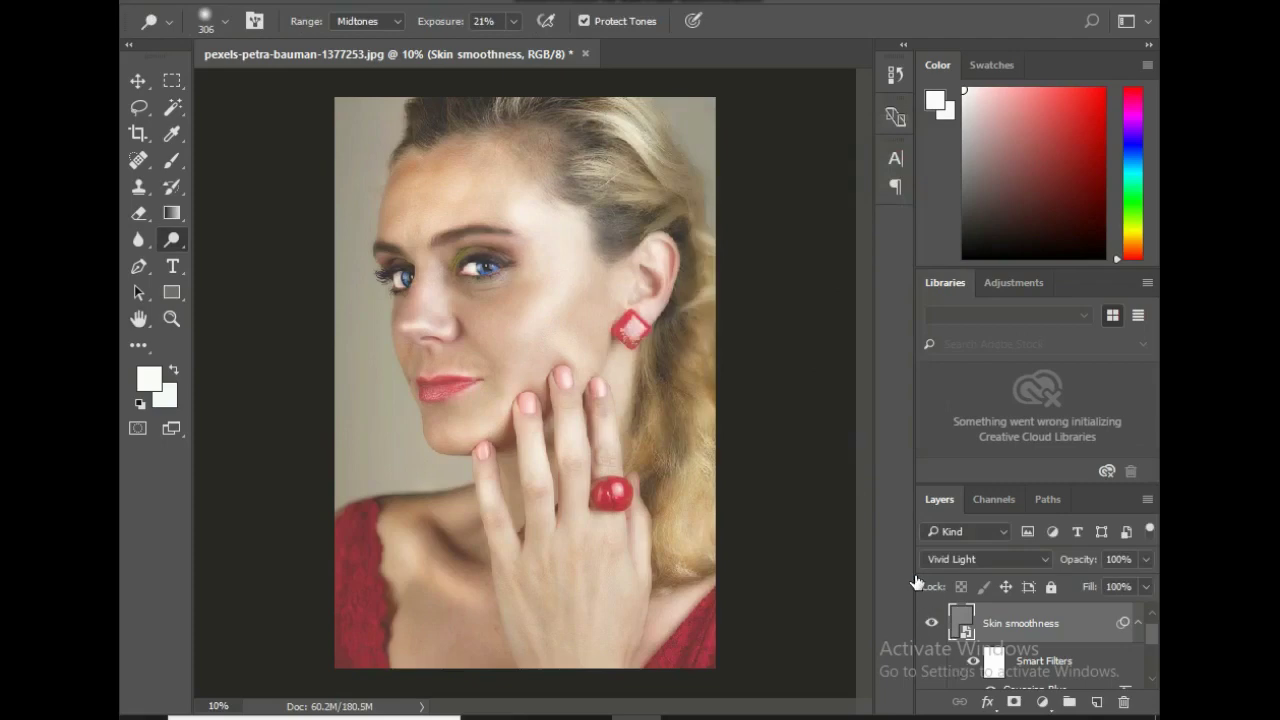
Give the Skin smoothness layer a black mask that hides it entirely
left_click(1013, 702)
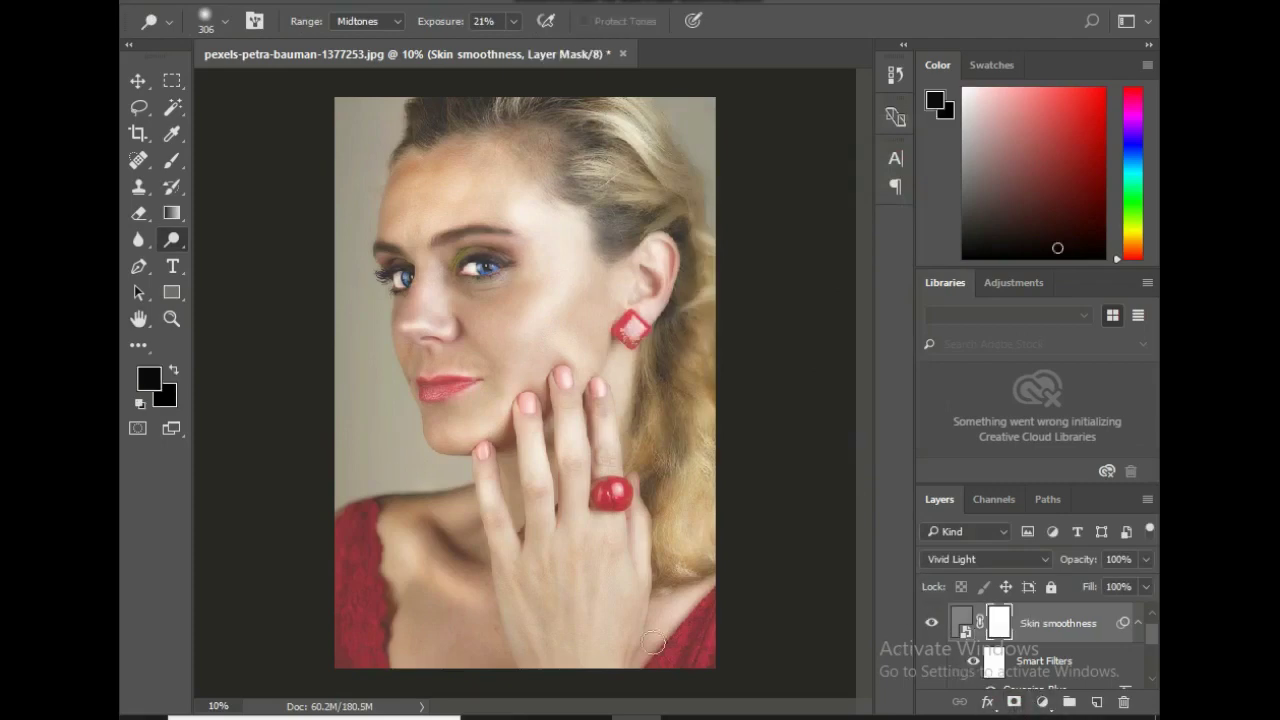
key("ctrl+z")
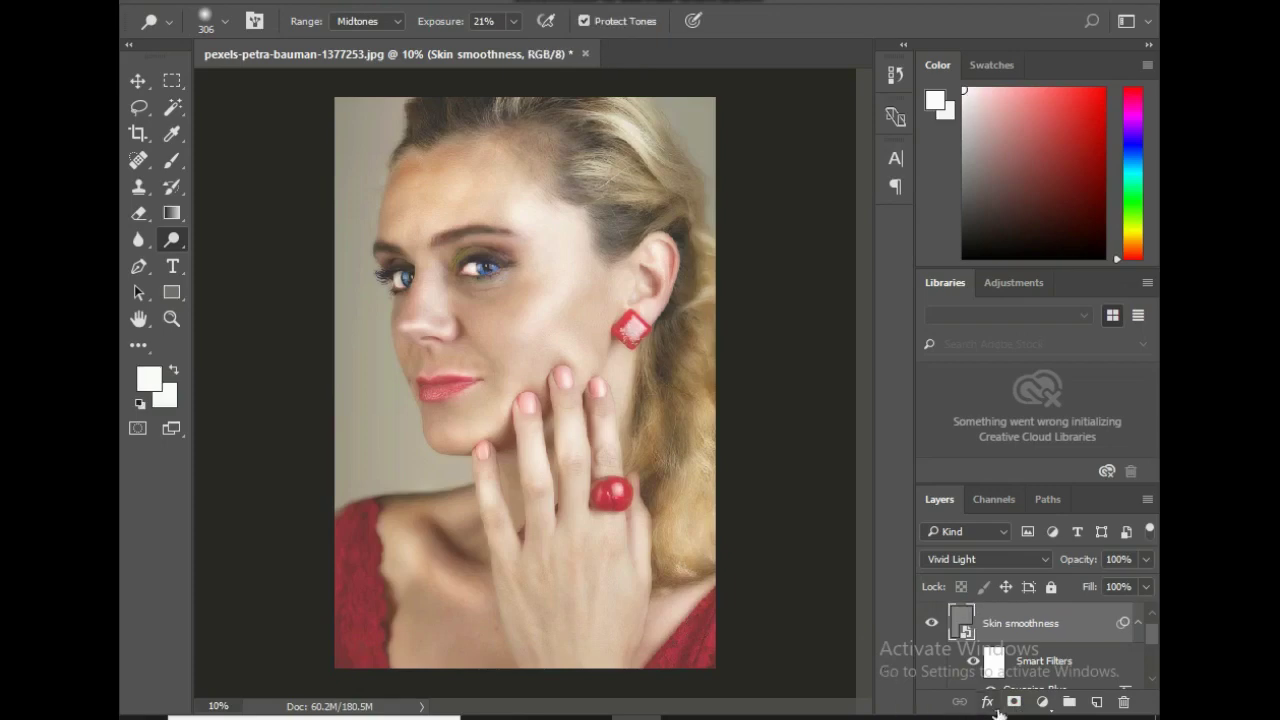
left_click(1013, 703, "alt")
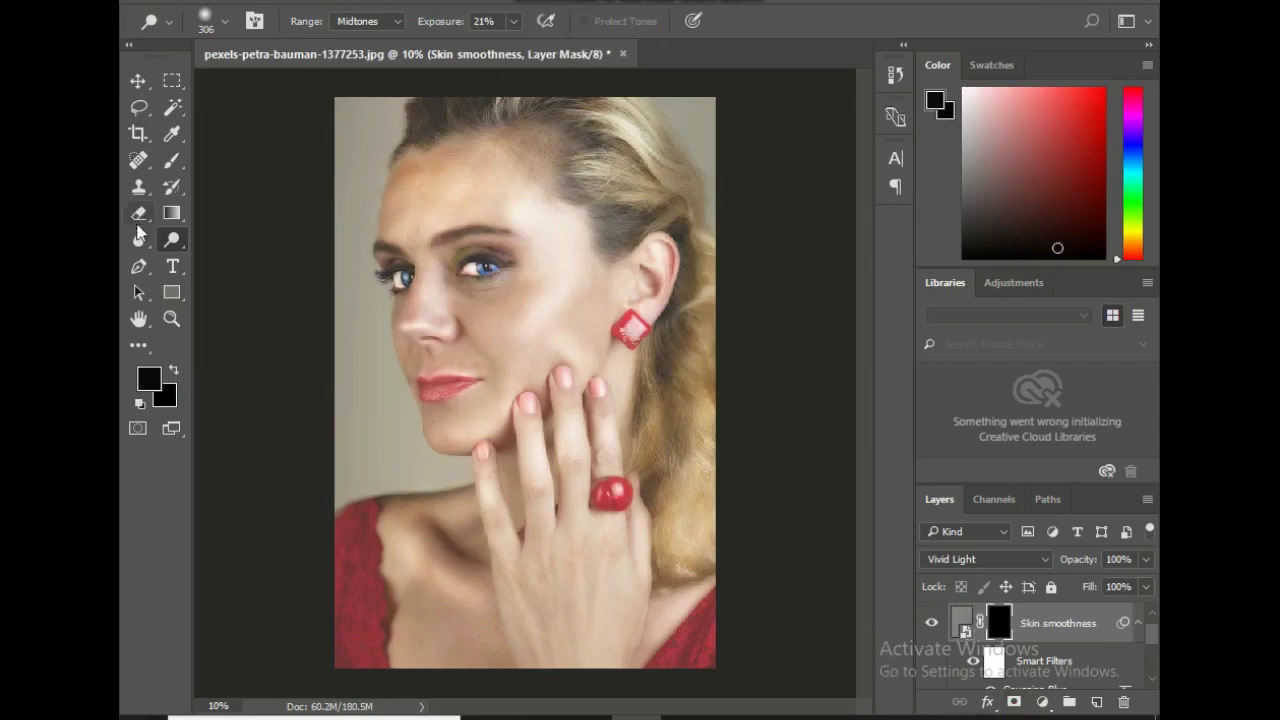
Choose the Brush tool with white as the foreground colour
left_click(172, 160)
left_click(145, 380)
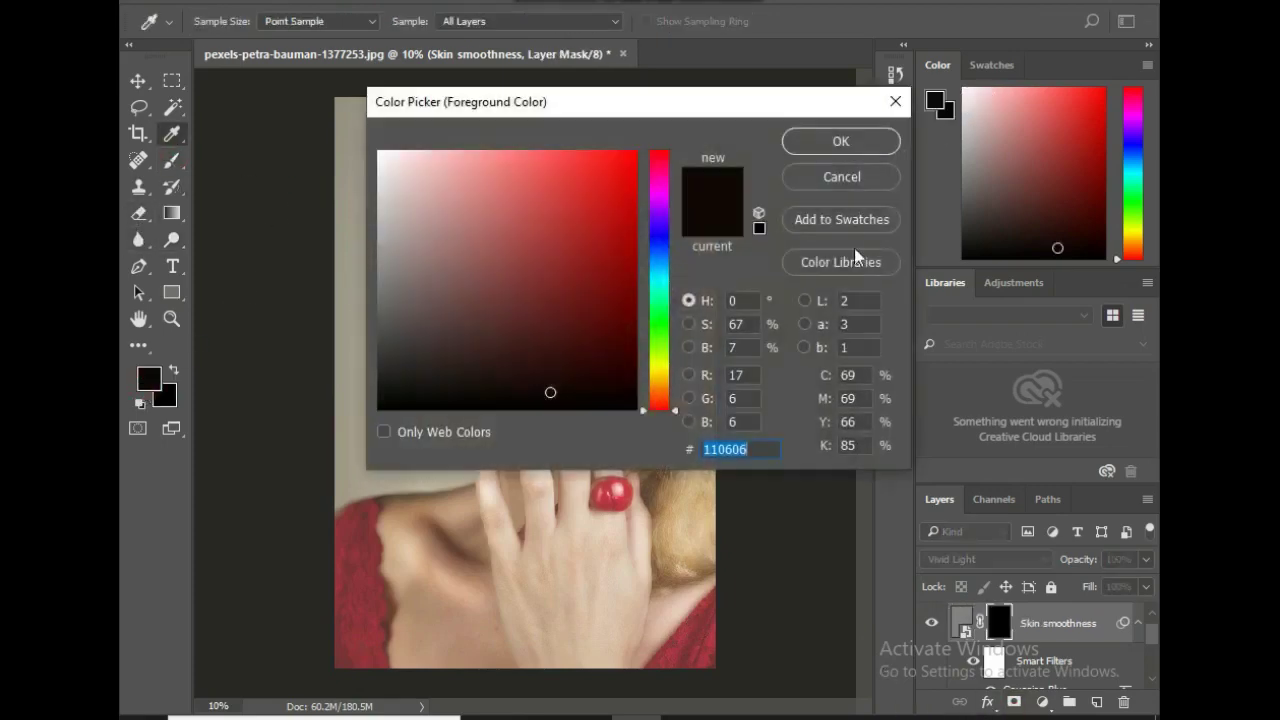
left_click(868, 172)
left_click(961, 88)
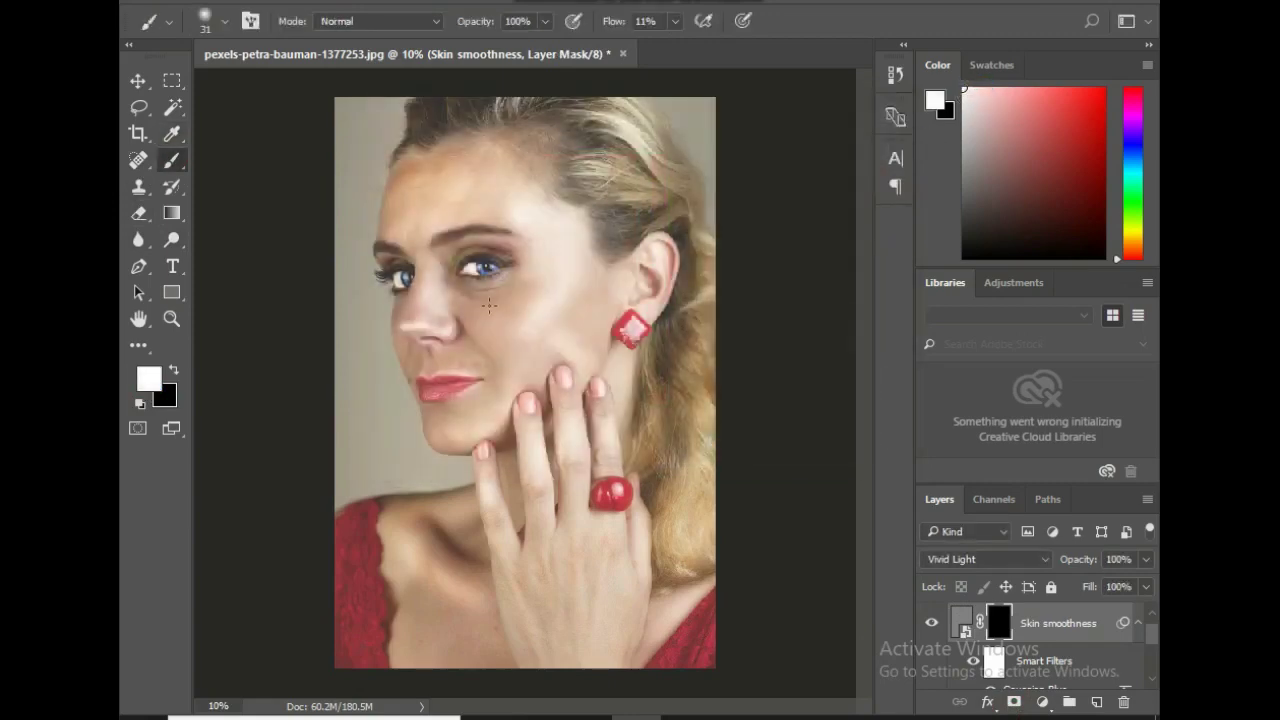
Set the brush to 174 px with 0% hardness
left_click(224, 21)
left_click_drag(250, 81, 288, 88)
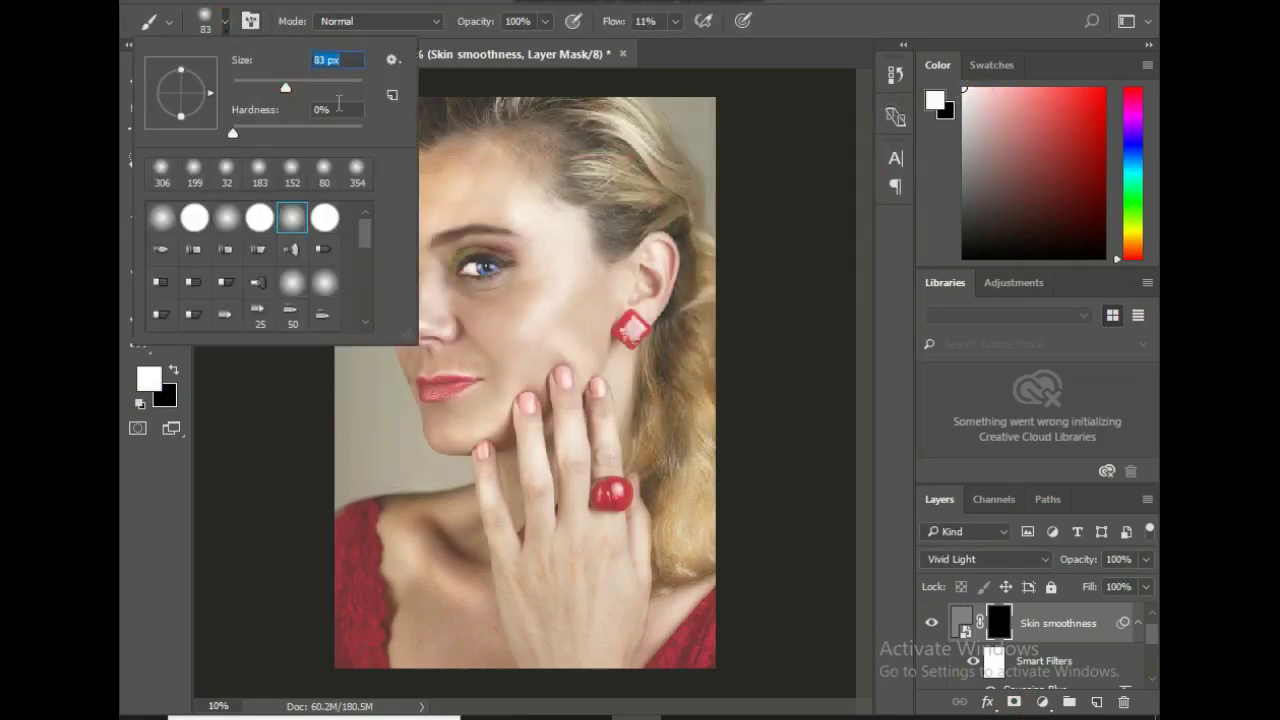
type("158")
key("Return")
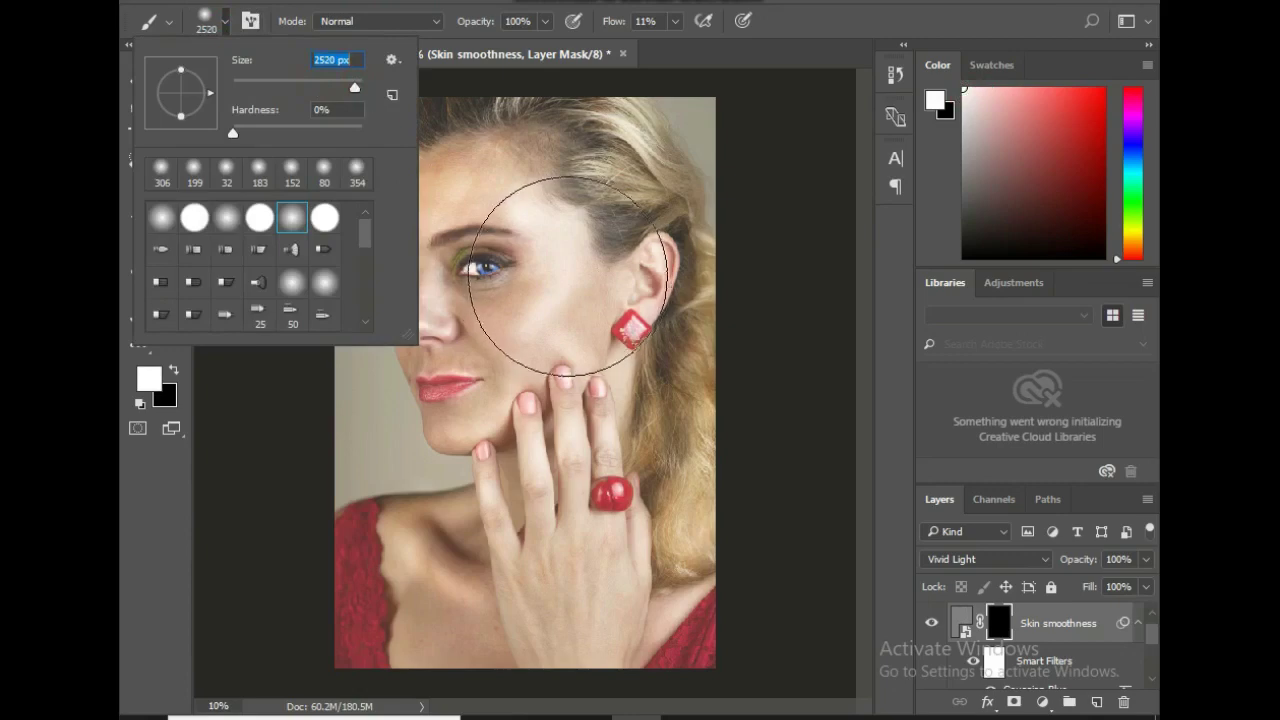
left_click_drag(316, 87, 321, 87)
left_click(502, 287)
type("40")
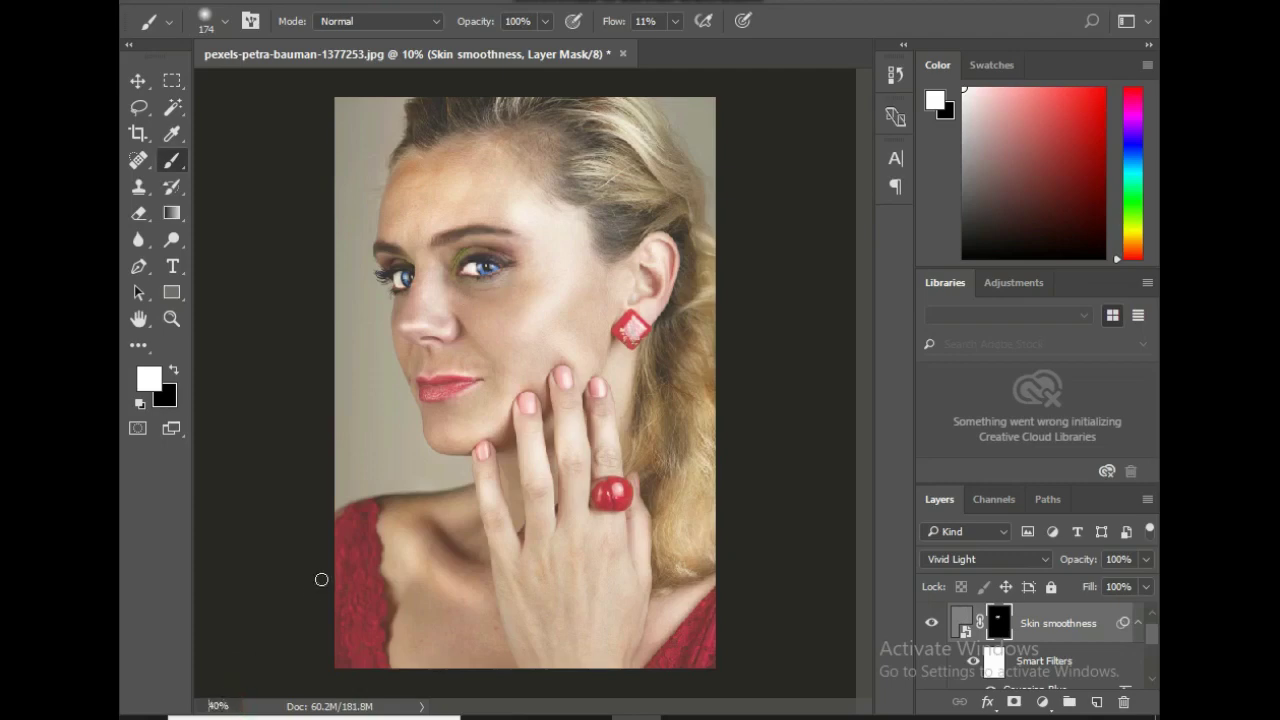
key("Return")
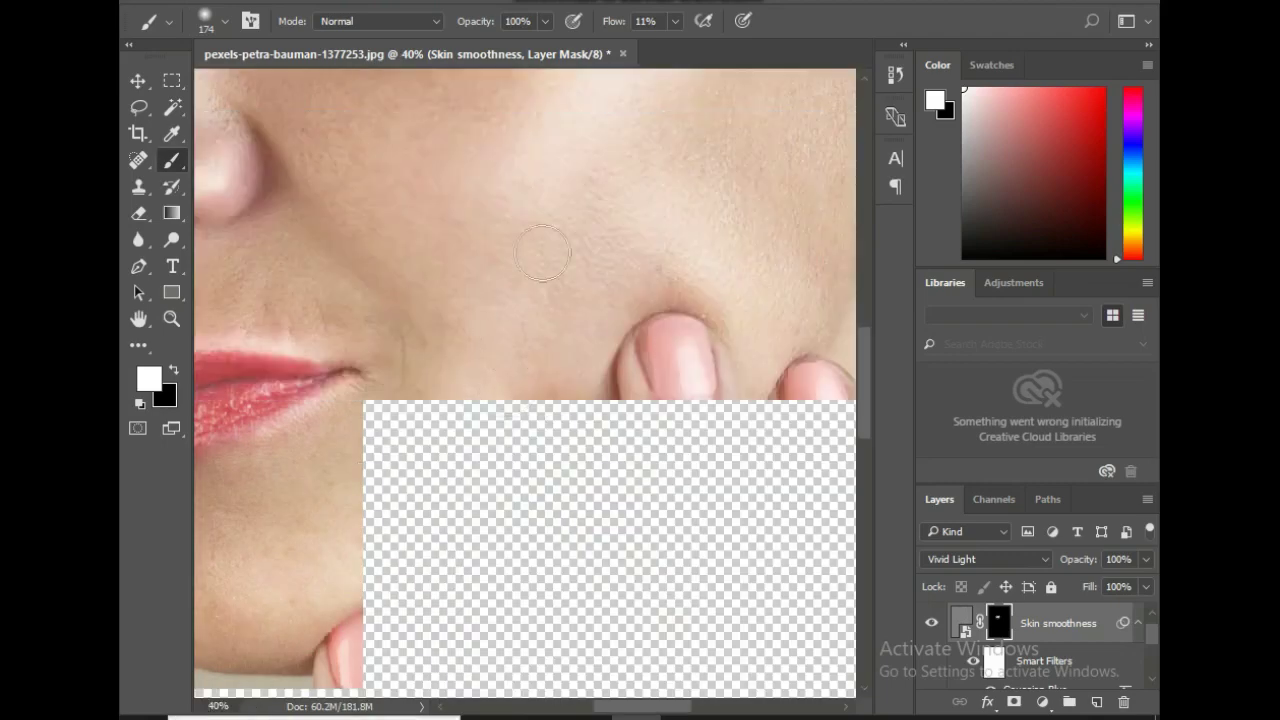
Resize the brush to 338 px and dab a first spot of smoothing into the mask
left_click(225, 21)
left_click_drag(314, 86, 304, 87)
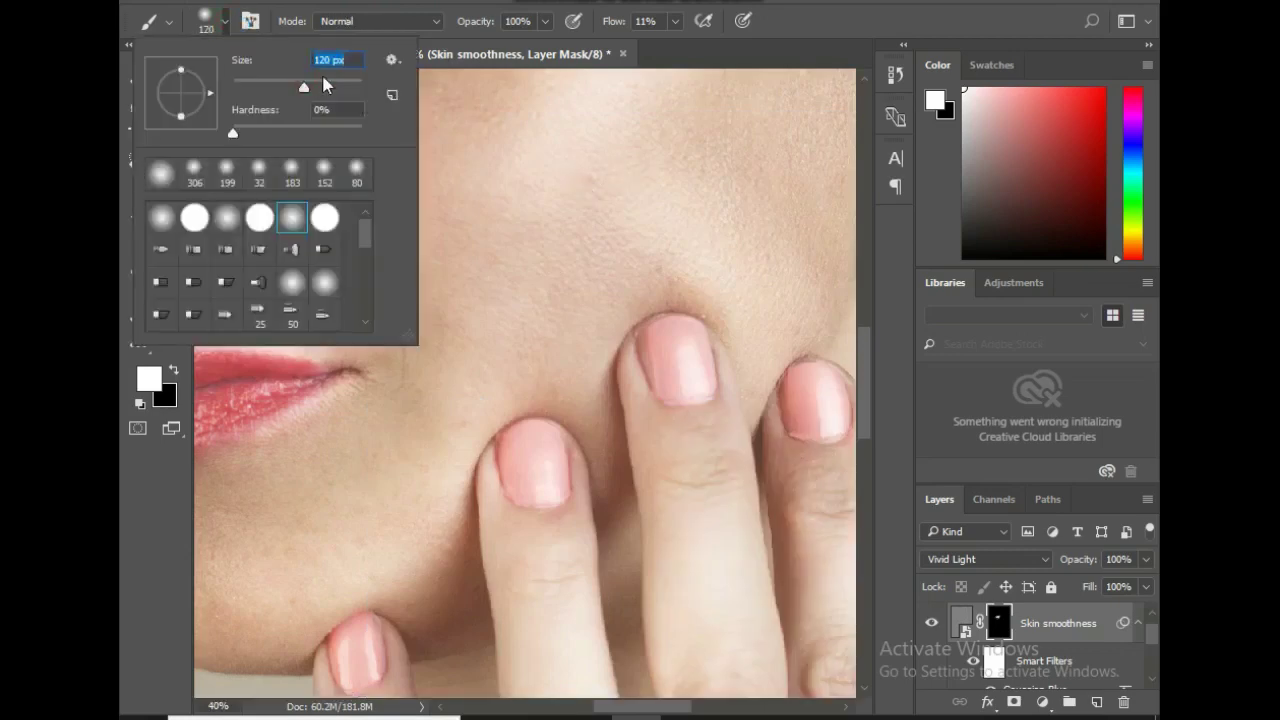
type("338")
key("Return")
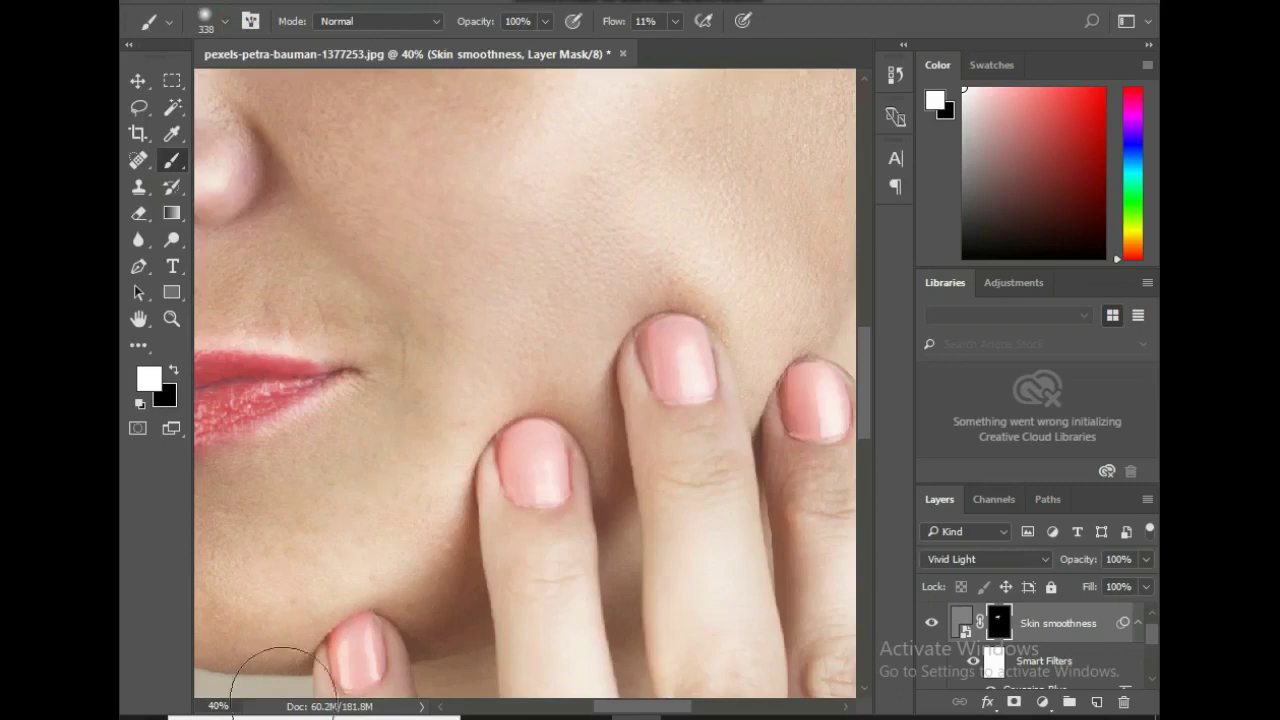
left_click(236, 676)
type("30")
key("Return")
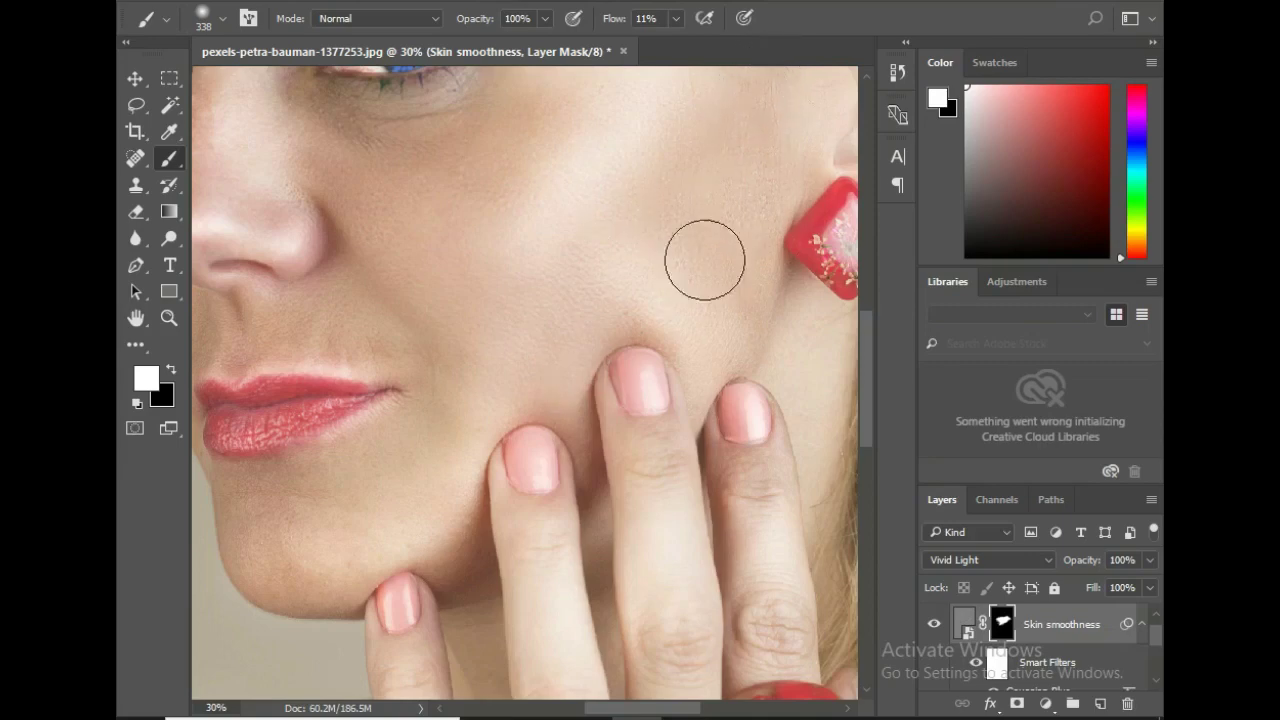
Paint smoothing over the cheek below the eye, chin, temple and up to the forehead
left_click_drag(380, 177, 414, 186)
type("0")
key("Return")
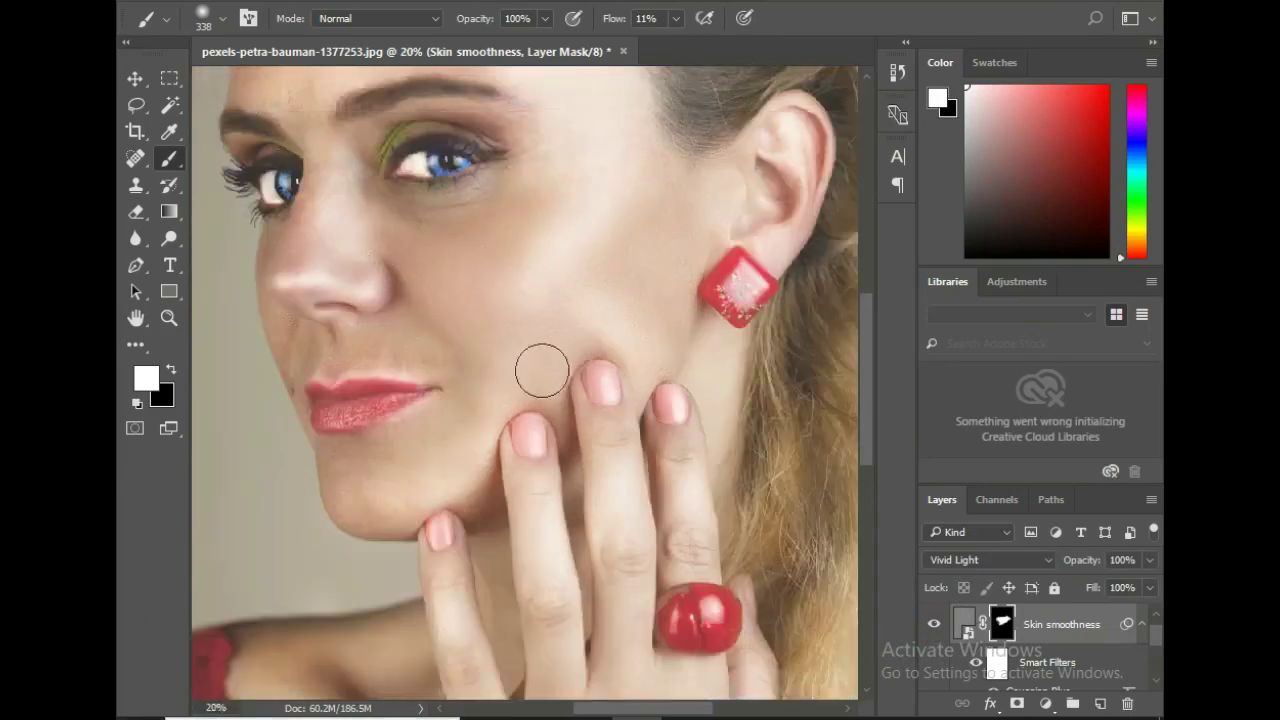
mouse_move(399, 470)
left_mouse_down()
mouse_move(403, 266)
mouse_move(646, 271)
mouse_move(713, 142)
mouse_move(687, 176)
left_mouse_up()
mouse_move(571, 240)
left_mouse_down()
mouse_move(491, 266)
mouse_move(605, 126)
mouse_move(520, 360)
mouse_move(360, 266)
mouse_move(609, 329)
mouse_move(406, 369)
left_mouse_up()
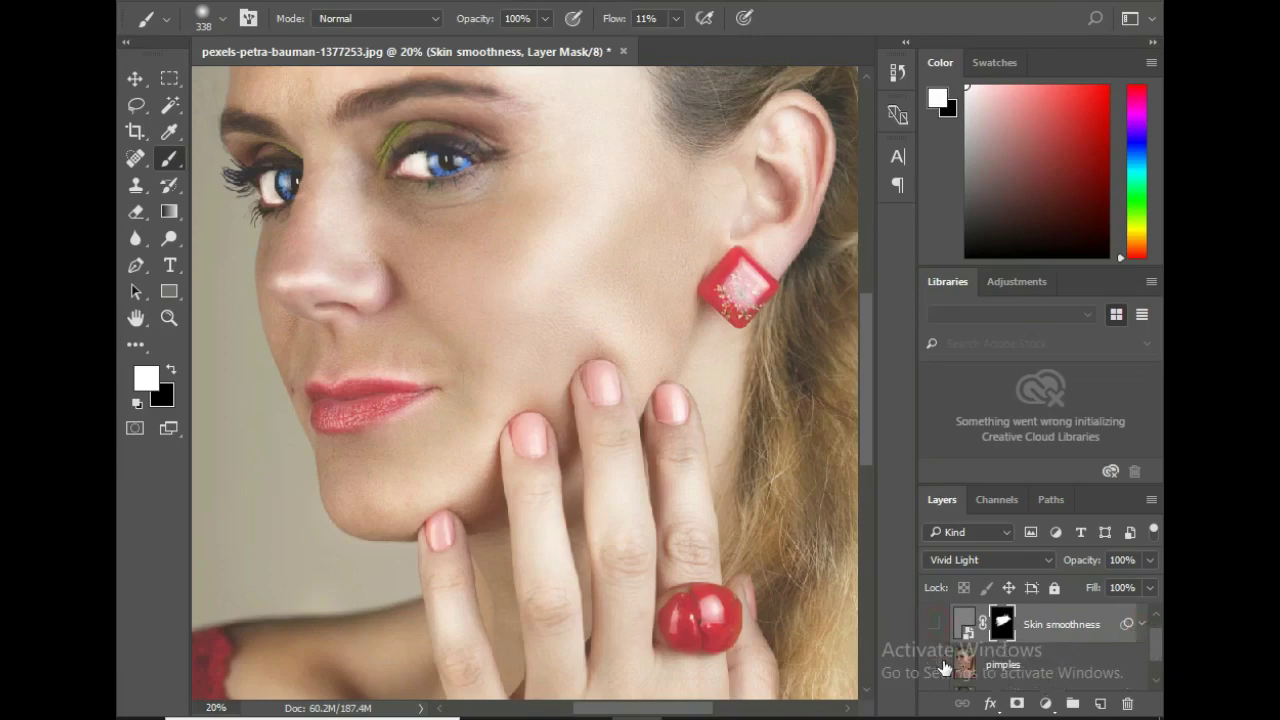
Compare before and after by hiding and reshowing the retouch layers
scroll(1000, 640, "down", 2)
left_click(934, 676)
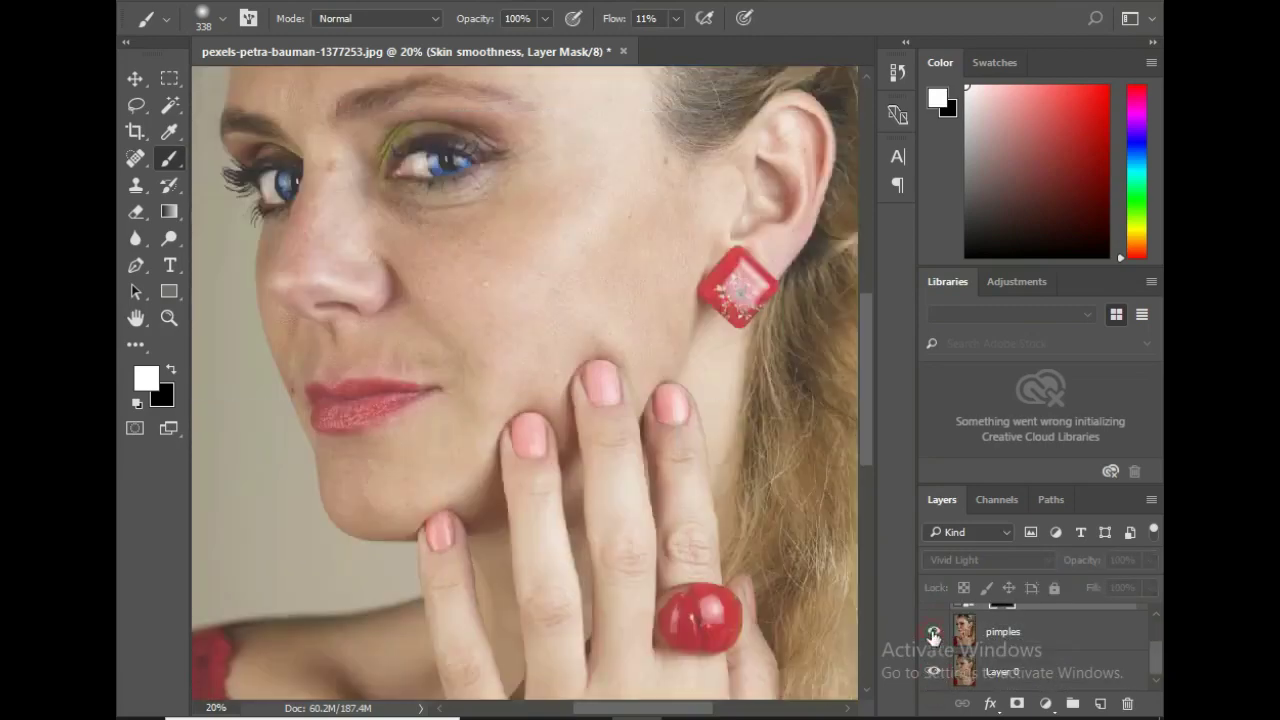
scroll(933, 636, "up", 2)
left_click(934, 648)
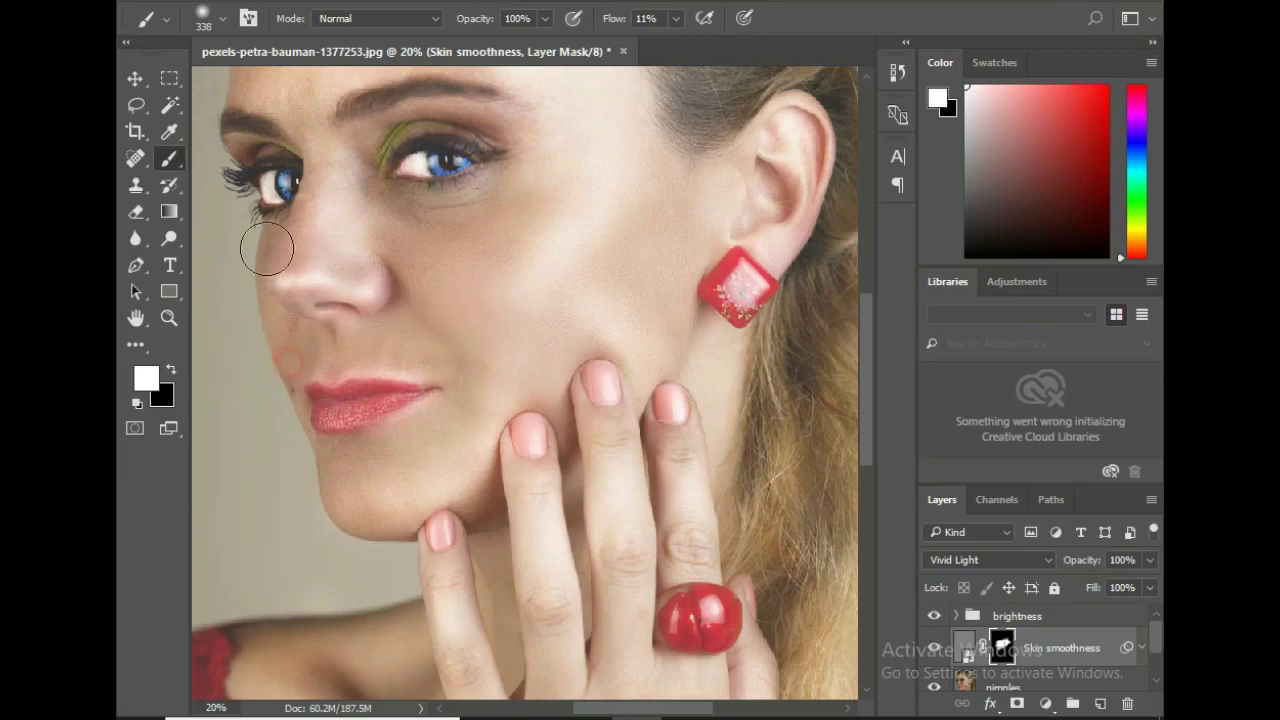
Zoom out to 10% to view the whole portrait
scroll(871, 80, "up", 5)
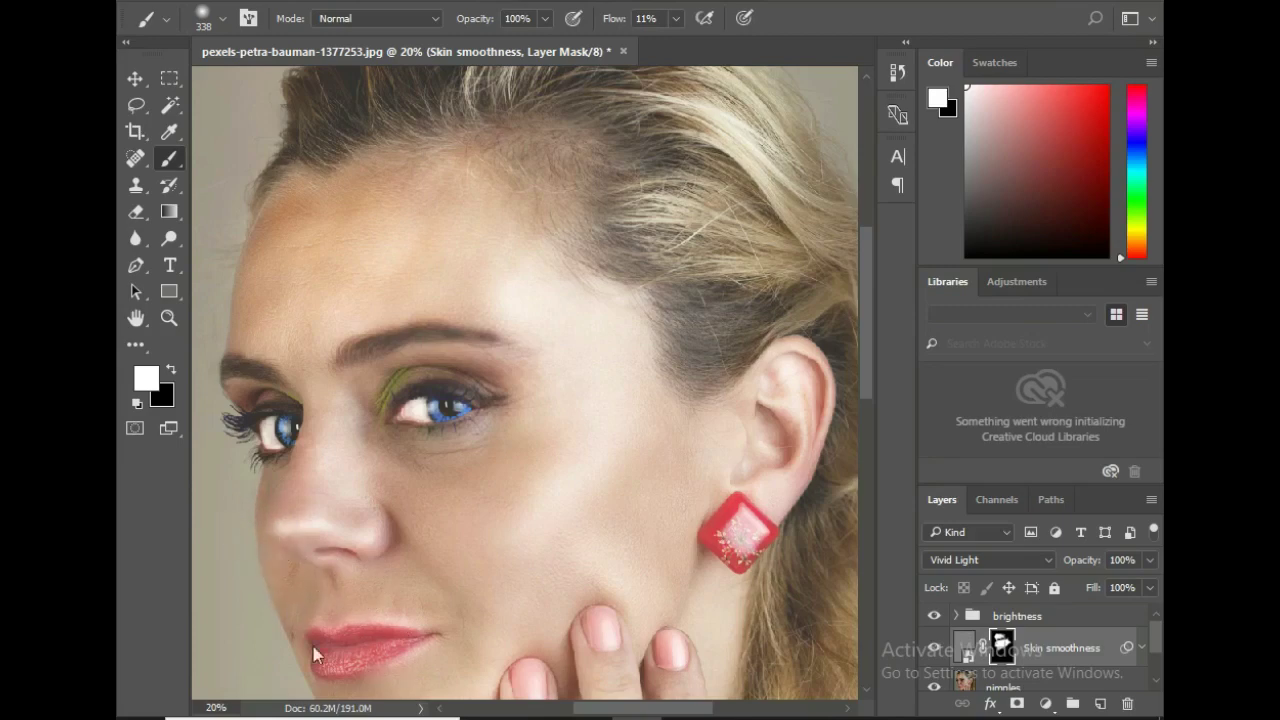
scroll(872, 688, "down", 1)
scroll(871, 686, "down", 2)
type("10")
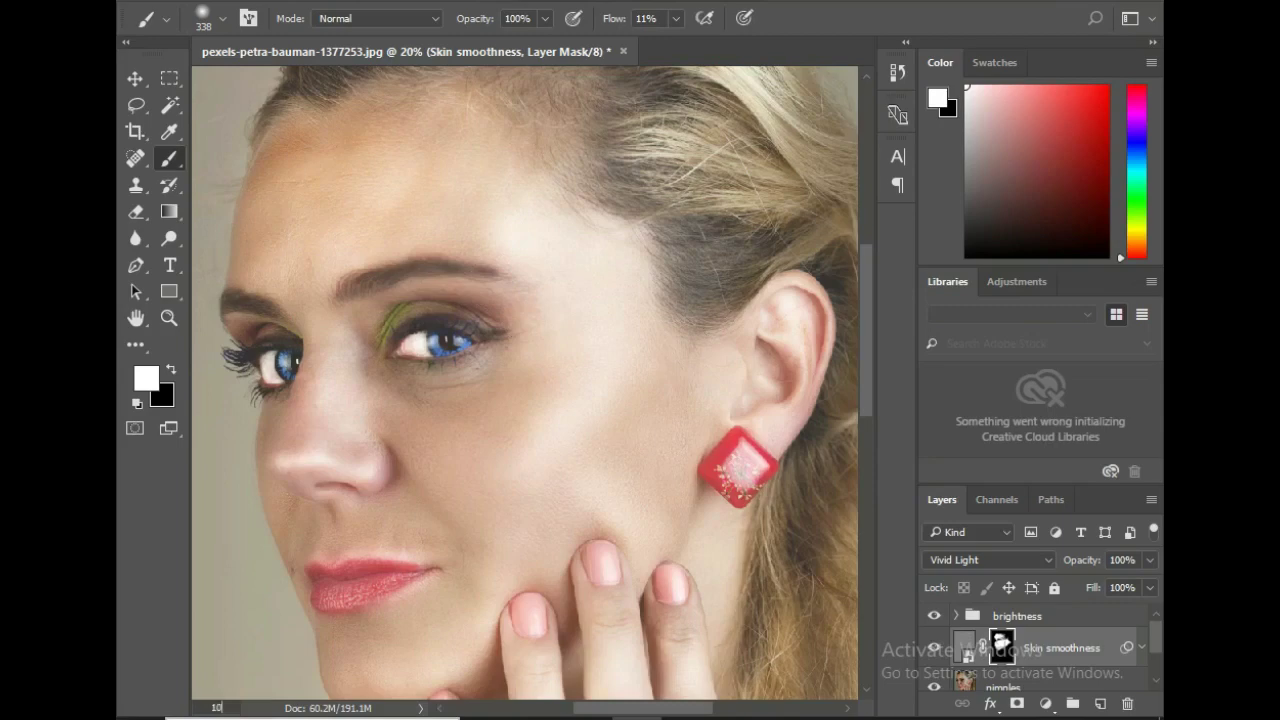
key("Return")
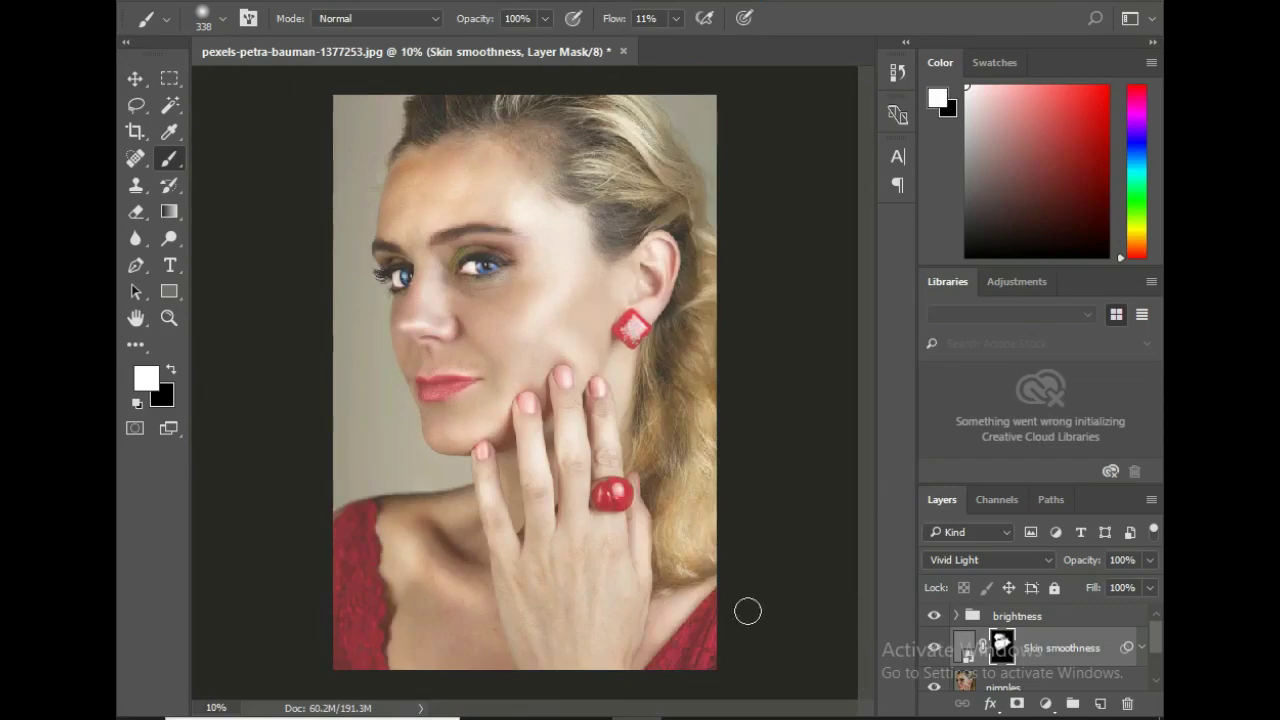
Compare the portrait with and without the pimples, brightness and Skin smoothness layers
scroll(938, 640, "down", 2)
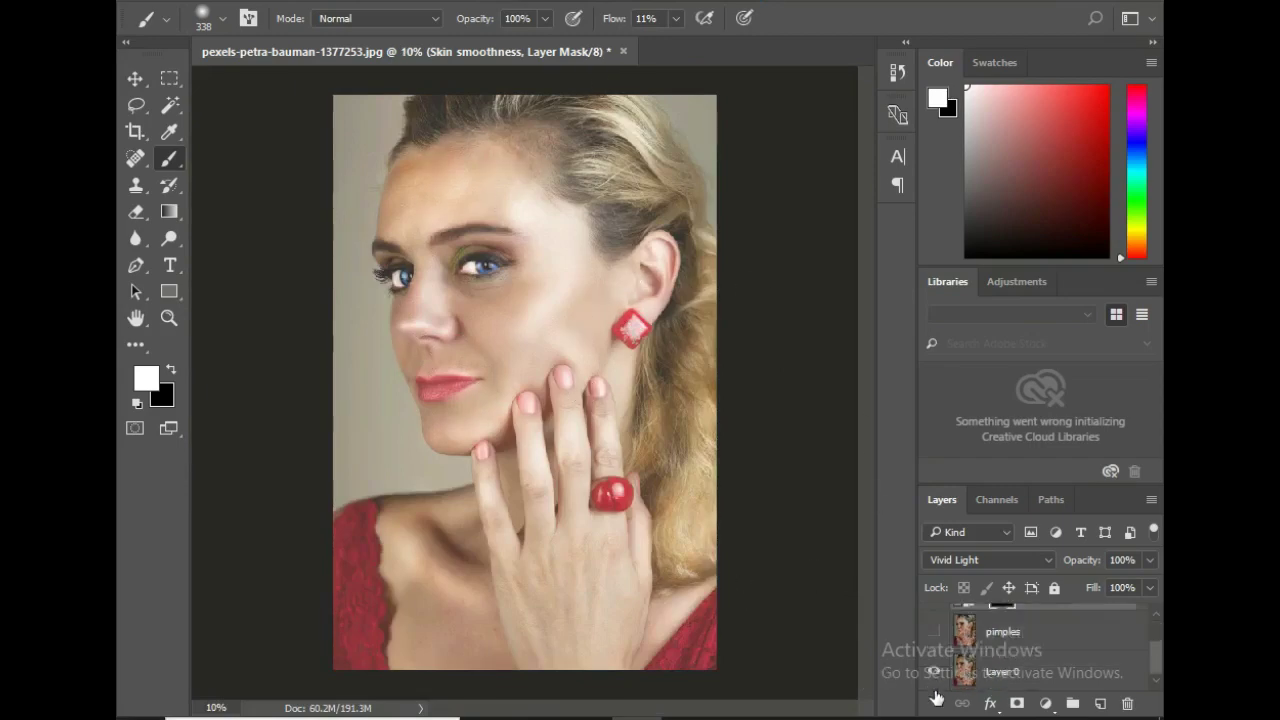
left_click(933, 631)
left_click(938, 634)
scroll(941, 620, "up", 2)
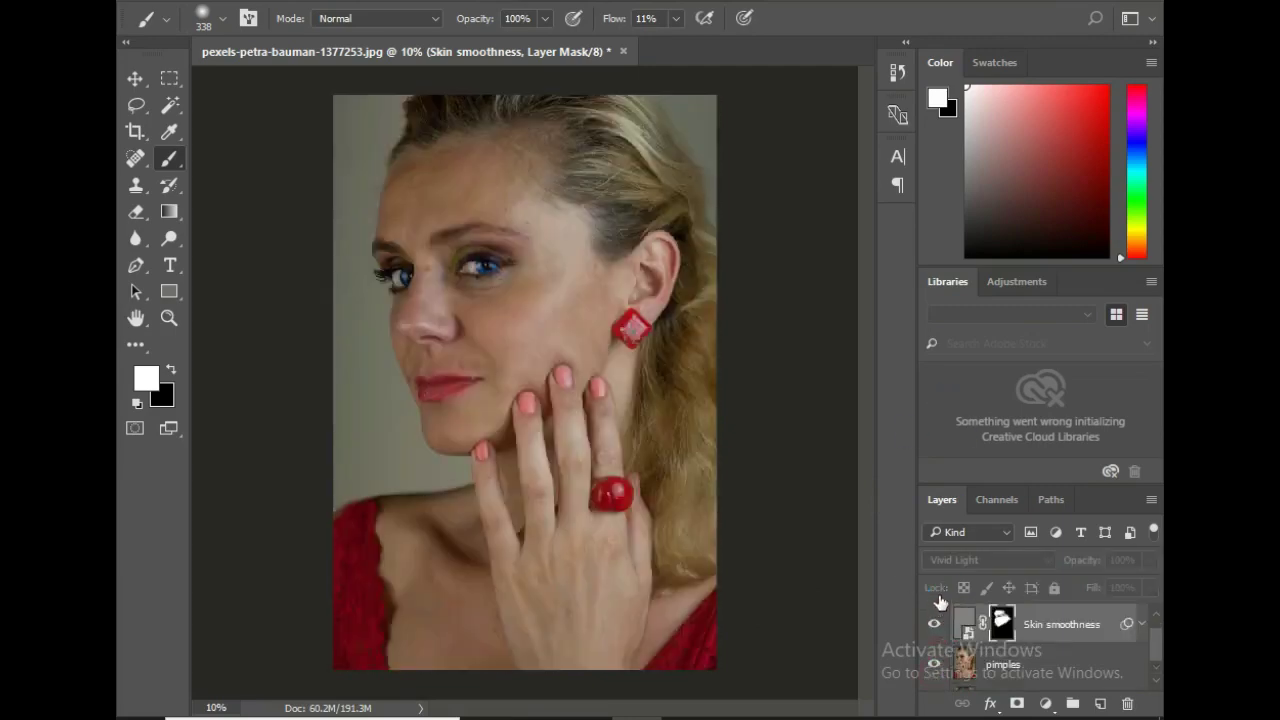
left_click(933, 616)
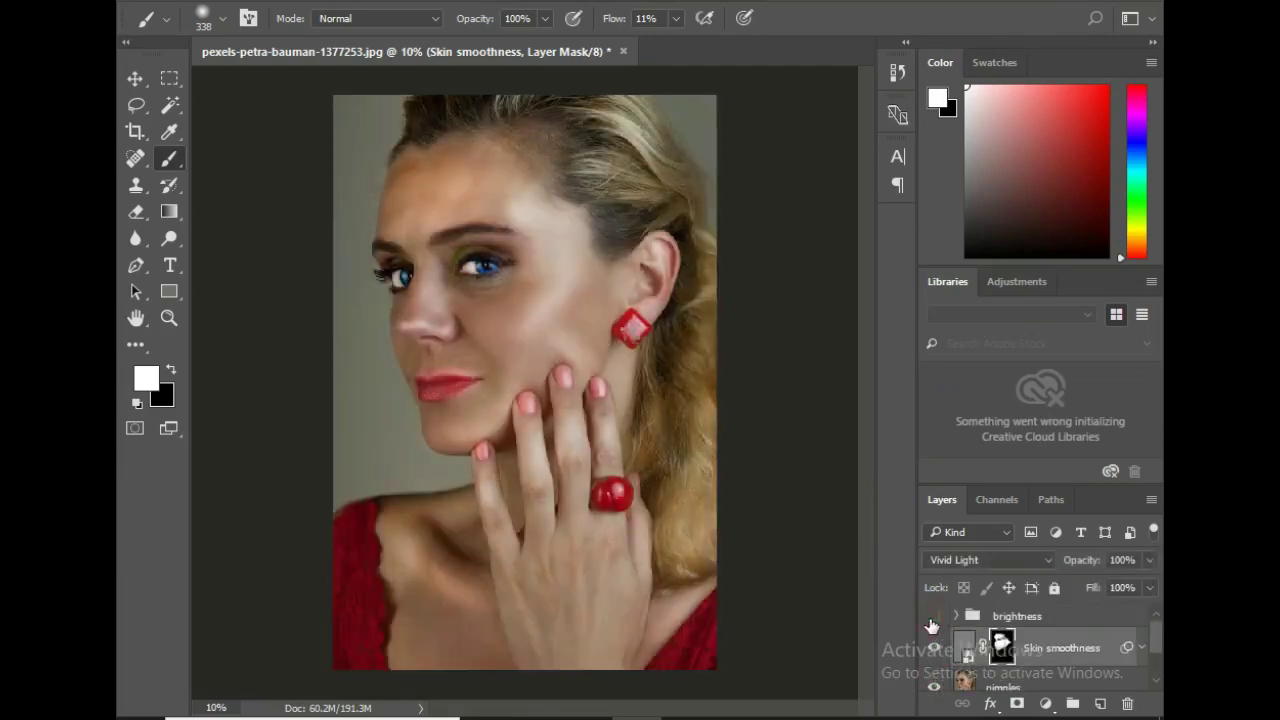
left_click(933, 616)
left_click(935, 650)
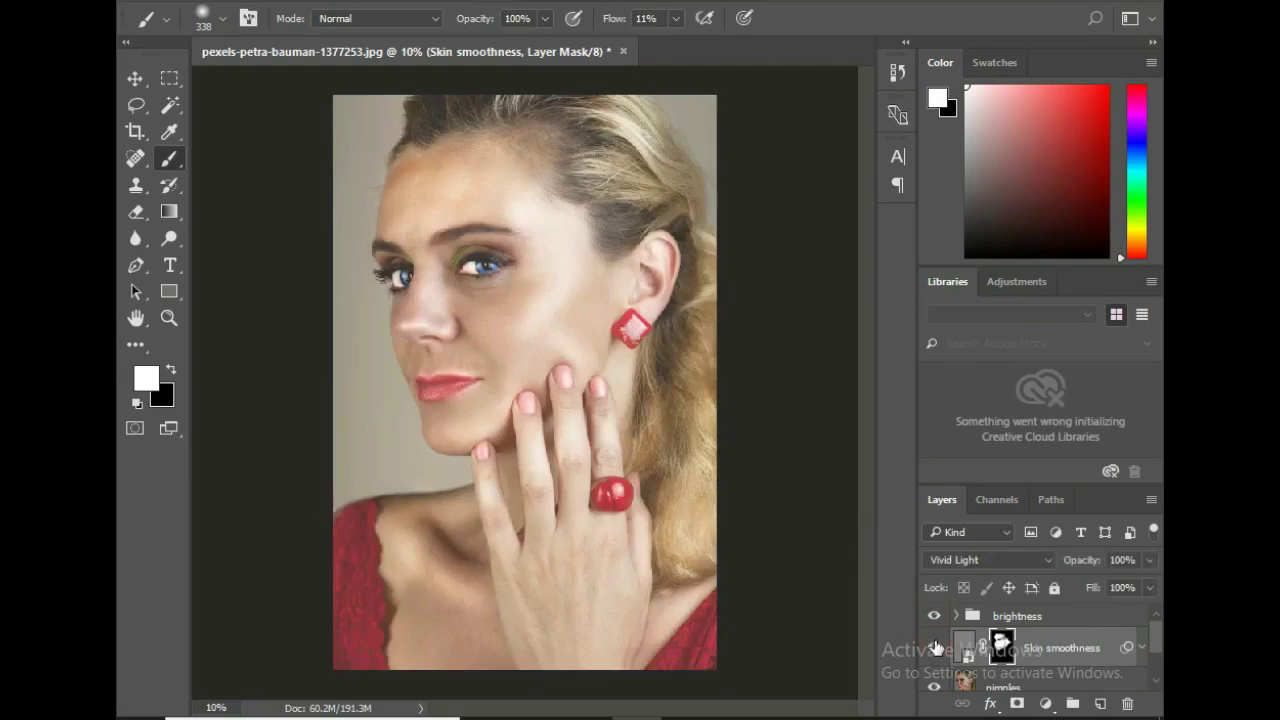
left_click(935, 648)
left_click(934, 686)
left_click(933, 684)
left_click(933, 648)
left_click(940, 680, "alt")
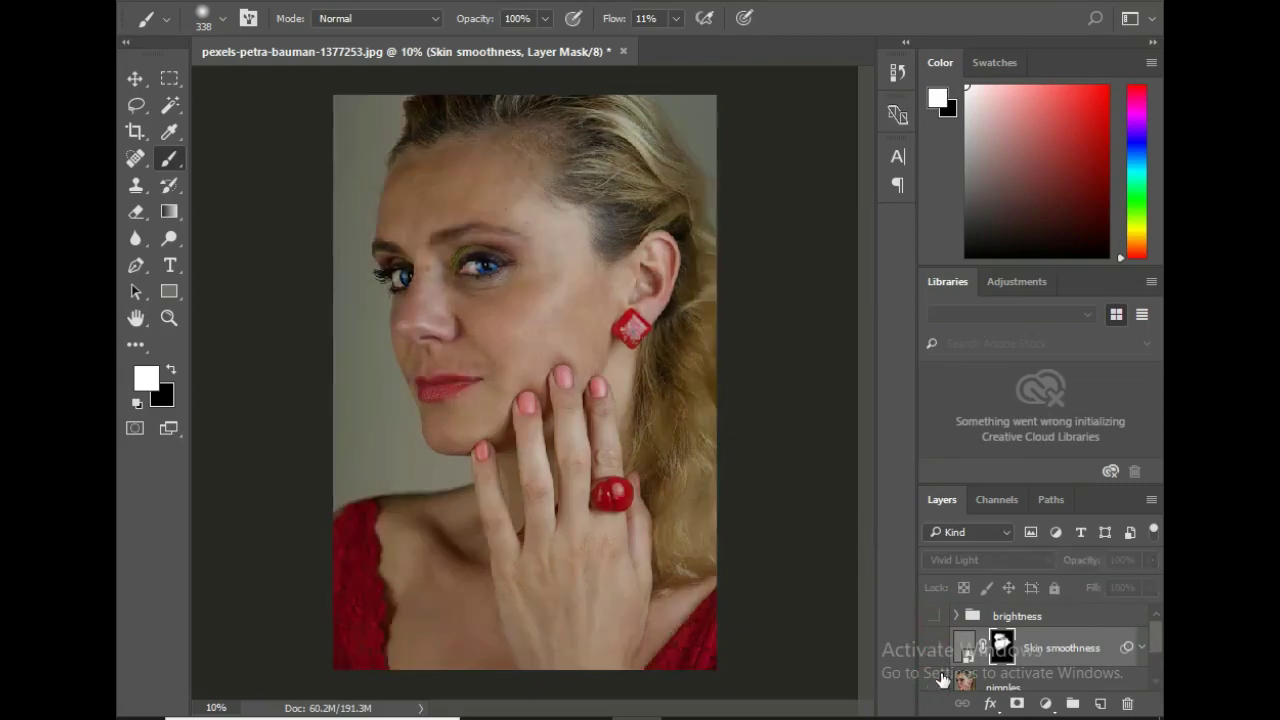
left_click(936, 685, "alt")
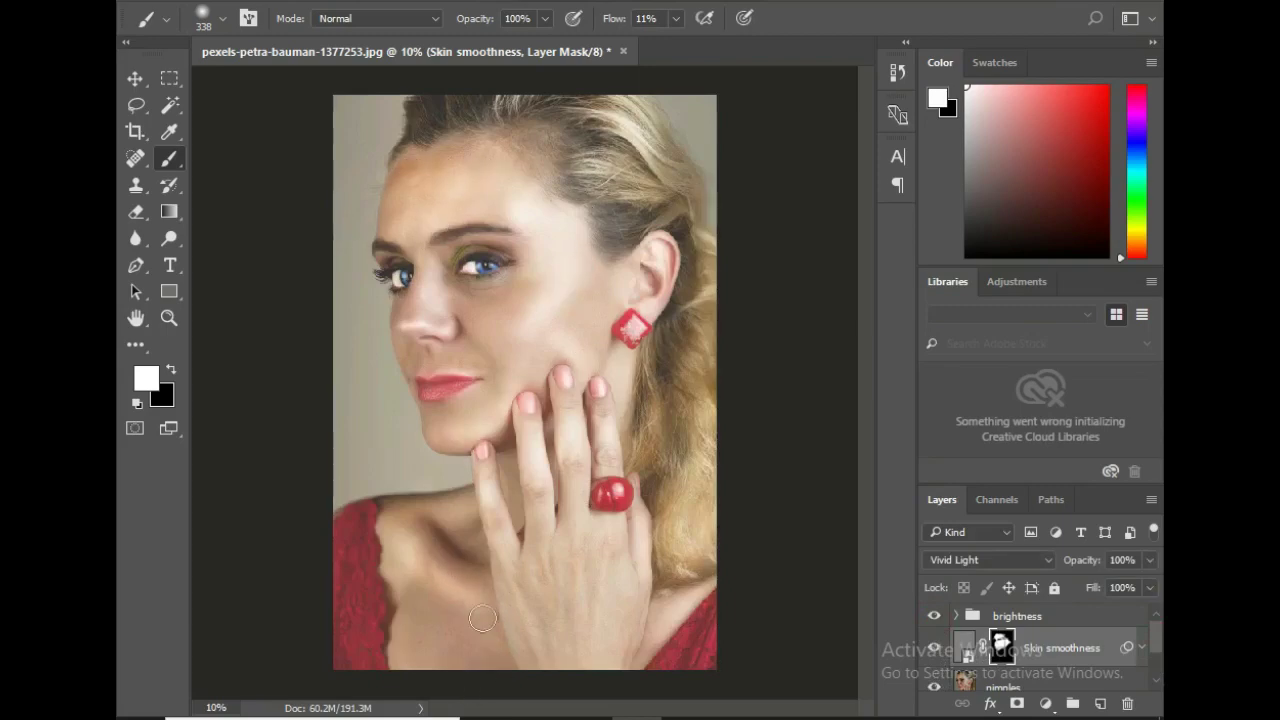
Paint smoothing onto the chest, left temple and left forehead
mouse_move(483, 641)
left_mouse_down()
mouse_move(413, 593)
mouse_move(471, 631)
mouse_move(661, 622)
left_mouse_up()
left_click_drag(394, 206, 408, 209)
left_click_drag(528, 137, 437, 200)
mouse_move(934, 615)
left_mouse_down()
mouse_move(934, 688)
mouse_move(934, 615)
left_mouse_up()
left_click(183, 5)
left_click(766, 211)
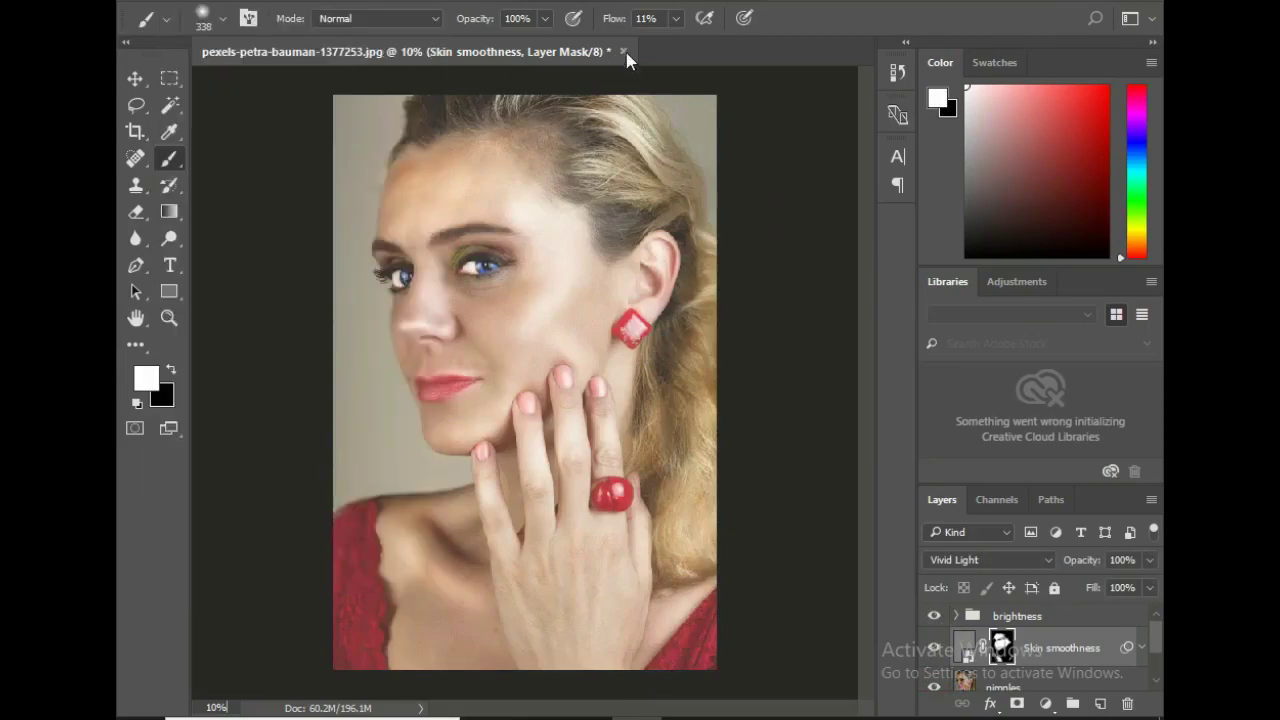